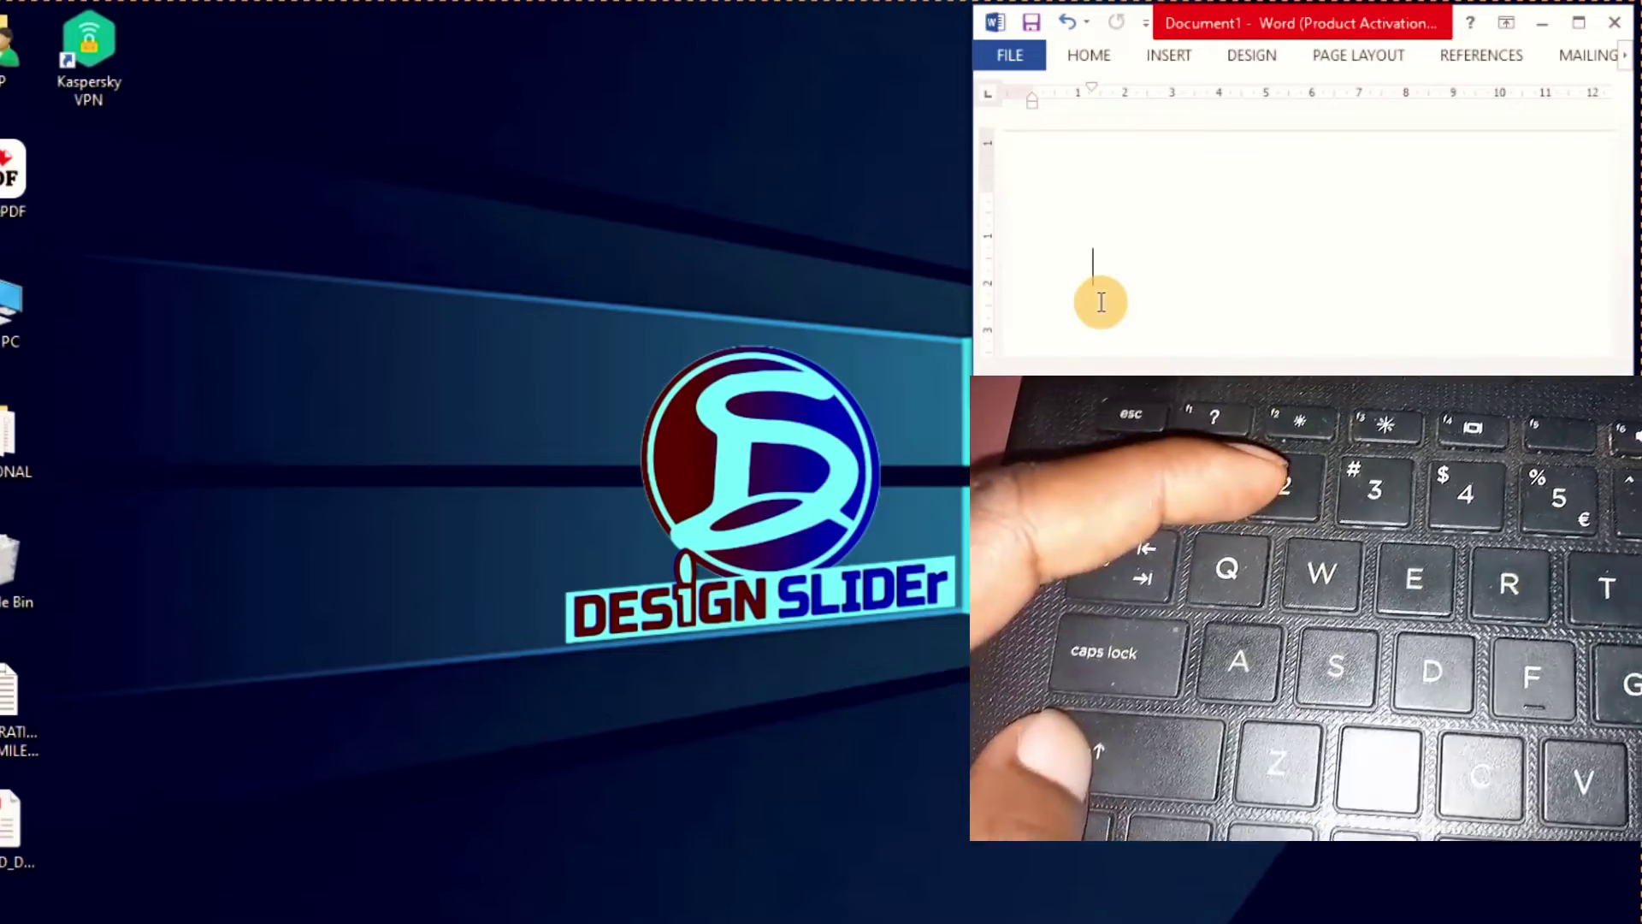
- In Word, type a row of quote marks where @ should be, then a line of £ signs for #
{"action": "type", "text": "\""}
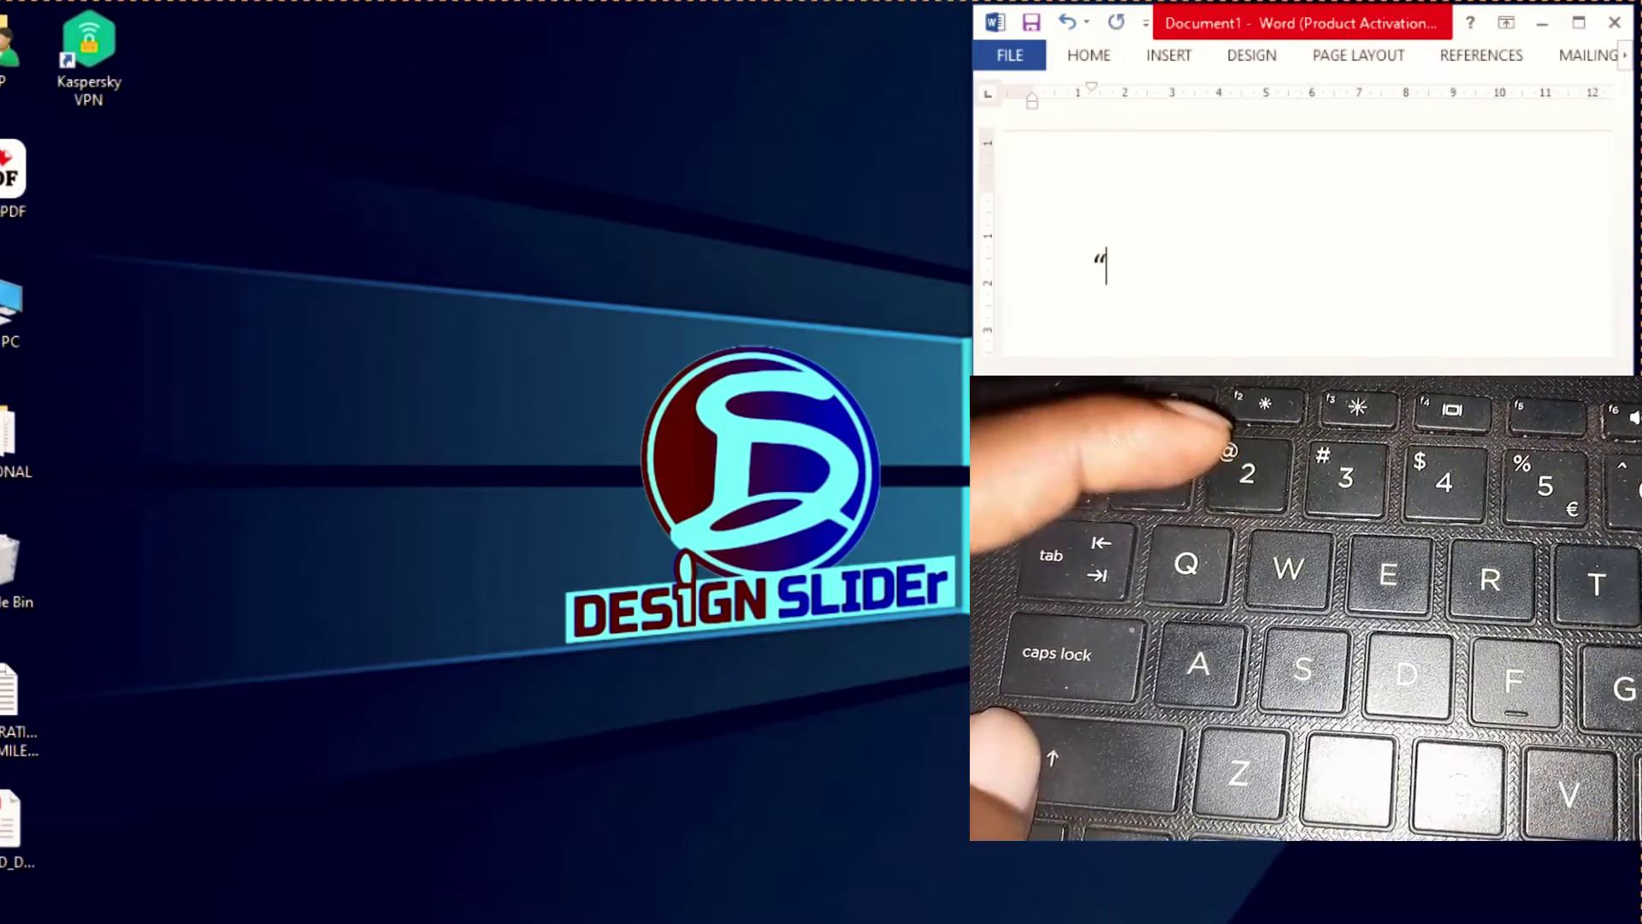
{"action": "type", "text": "\""}
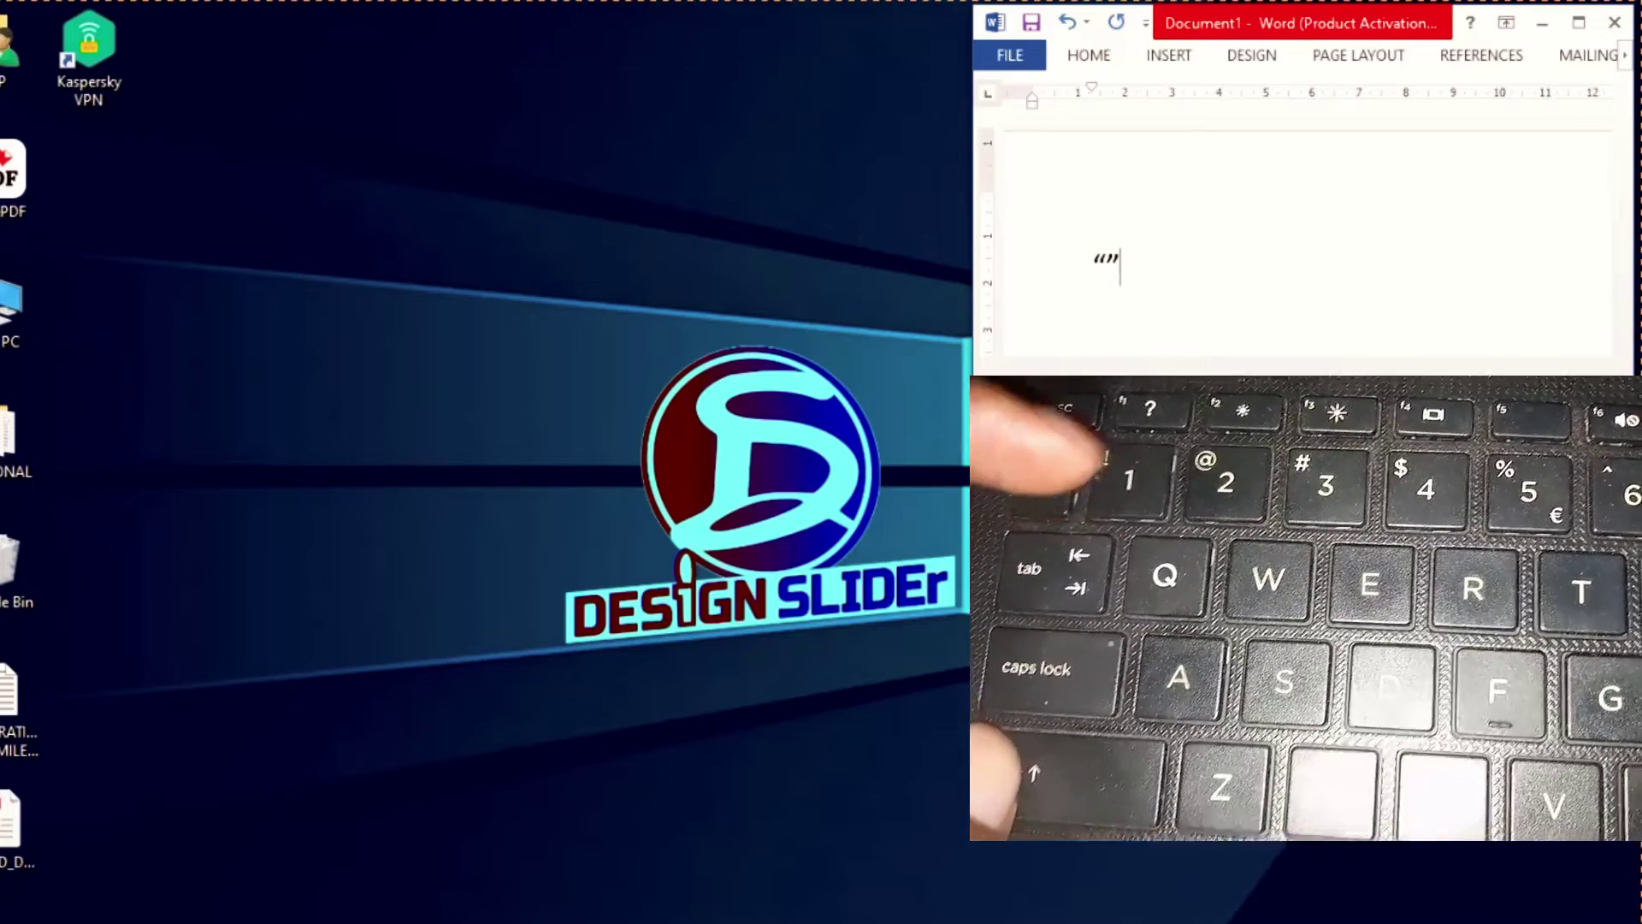
{"action": "type", "text": "\"\"\"\"\"\"\""}
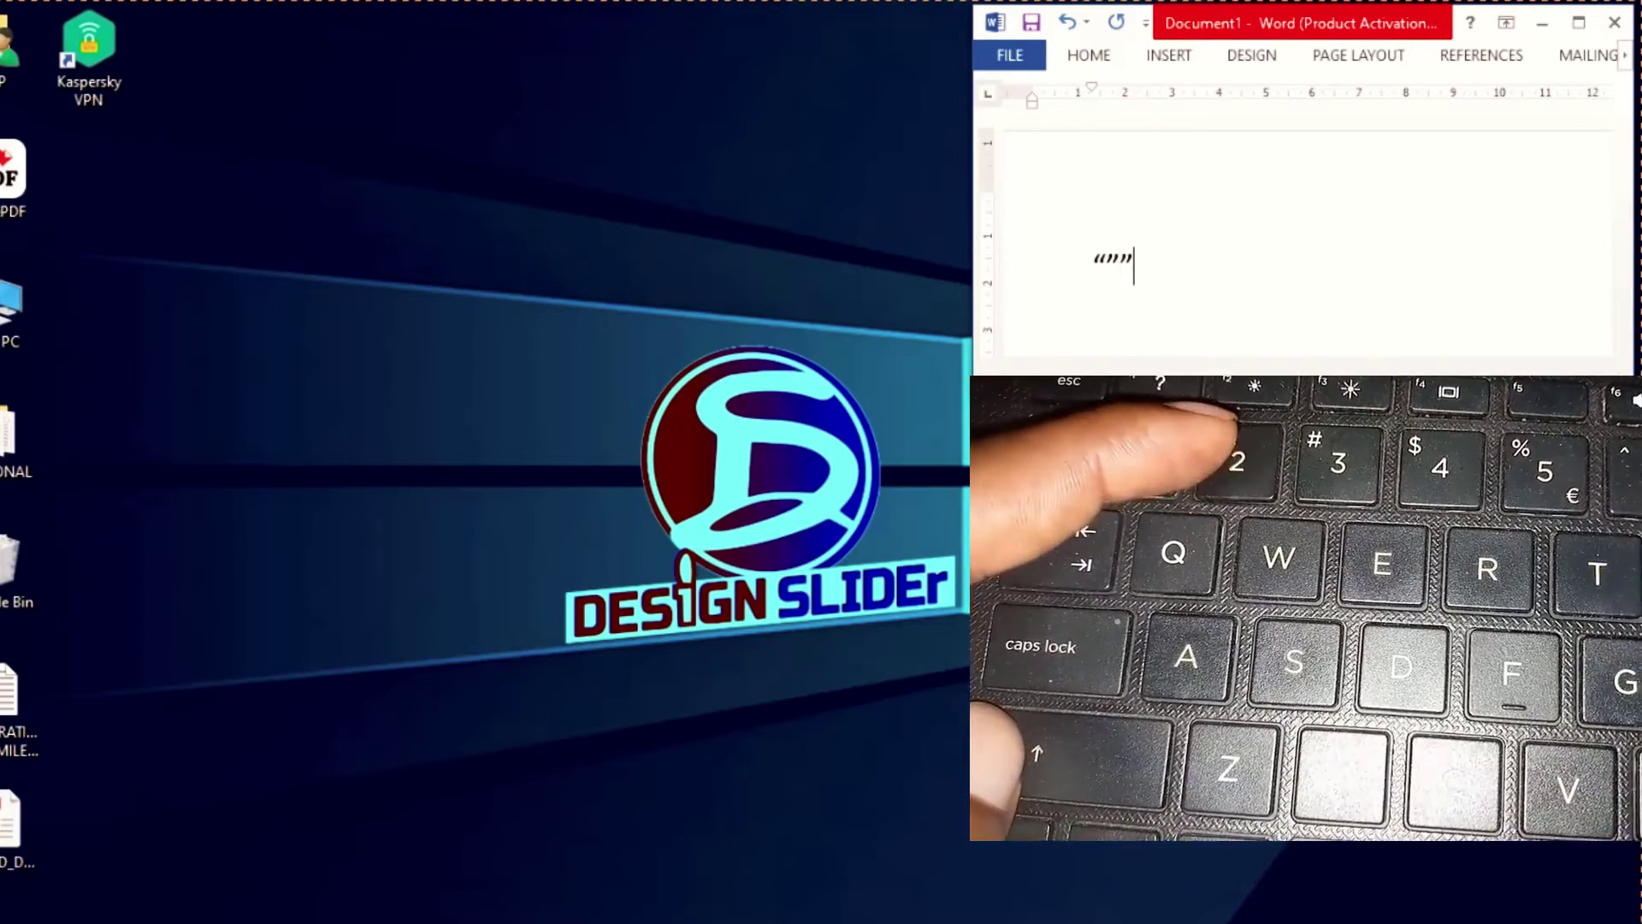
{"action": "type", "text": "\"\""}
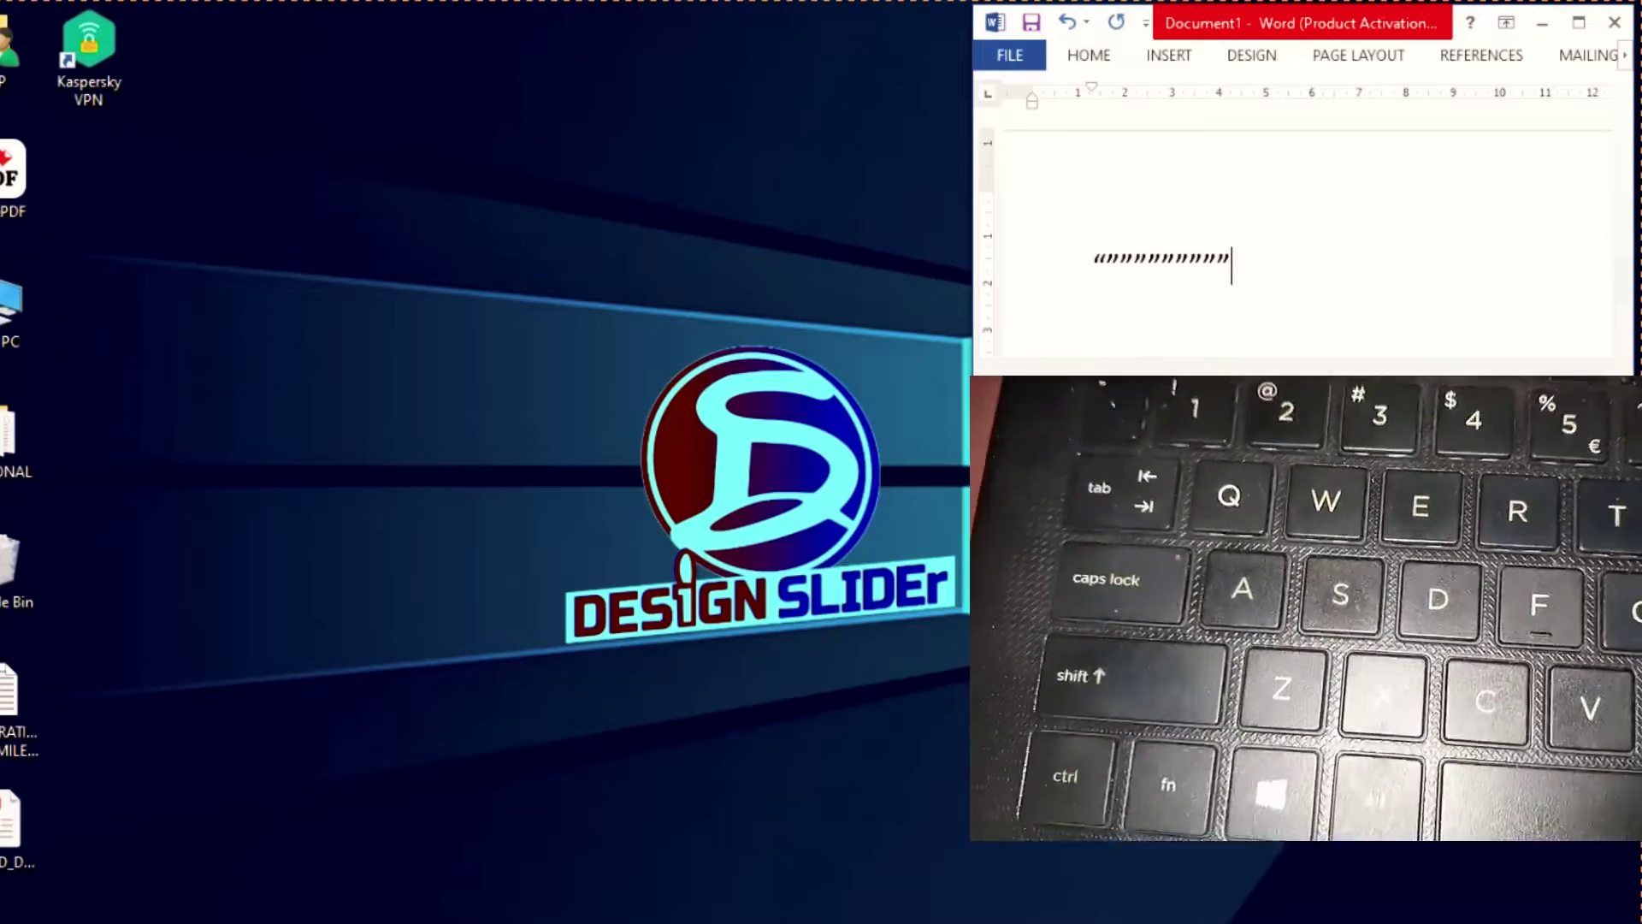
{"action": "key", "text": "Return"}
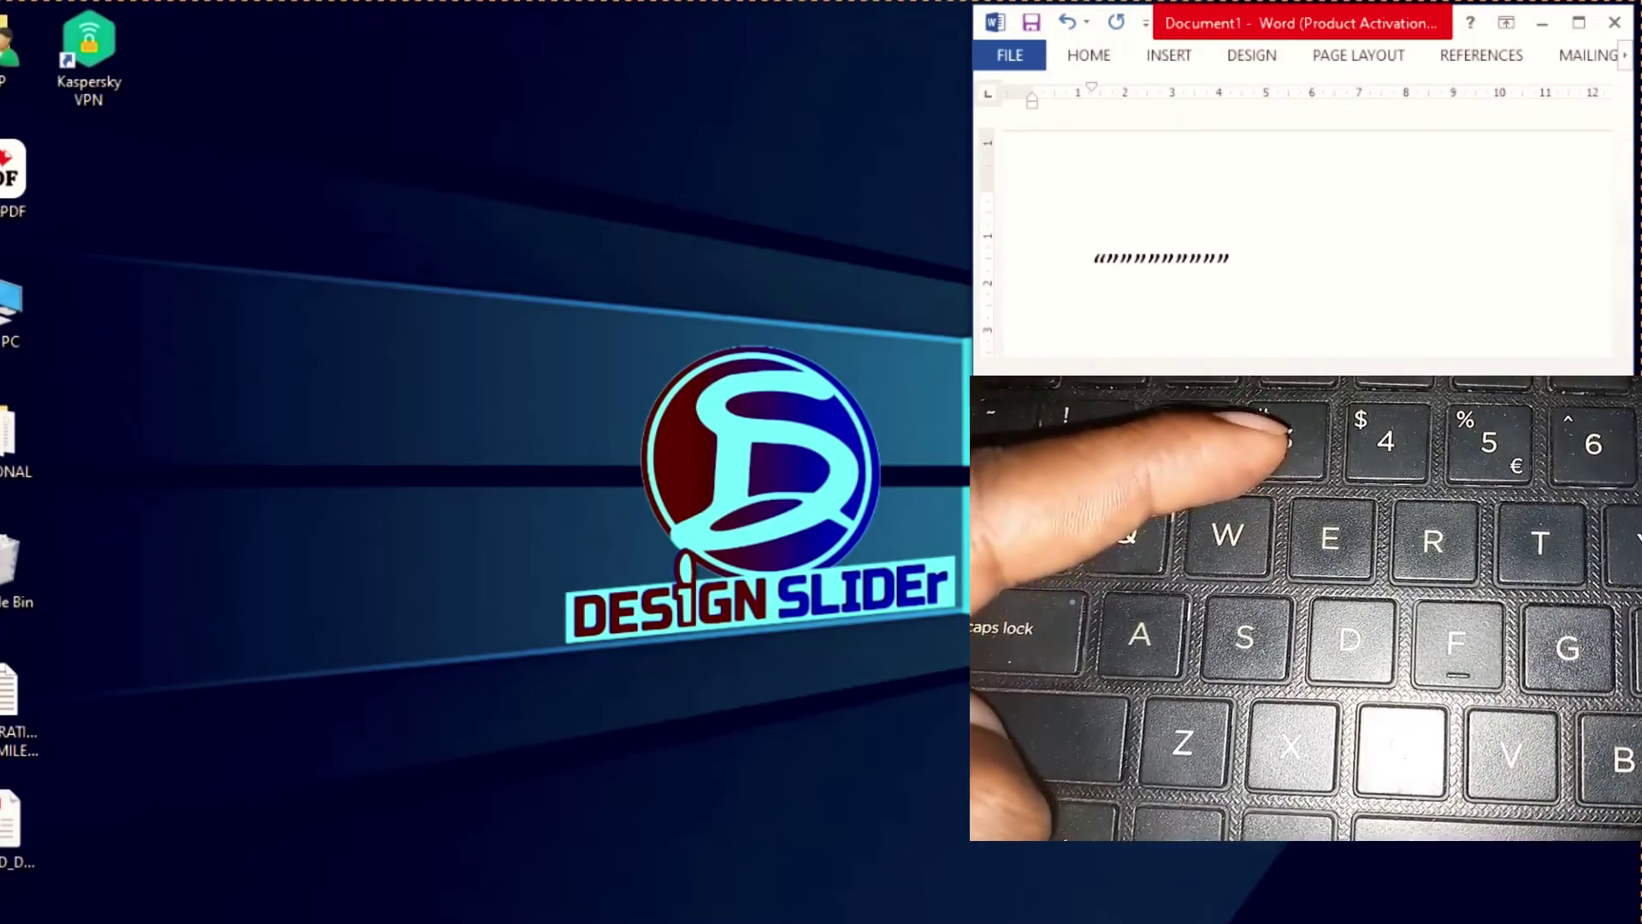
{"action": "type", "text": "£££££"}
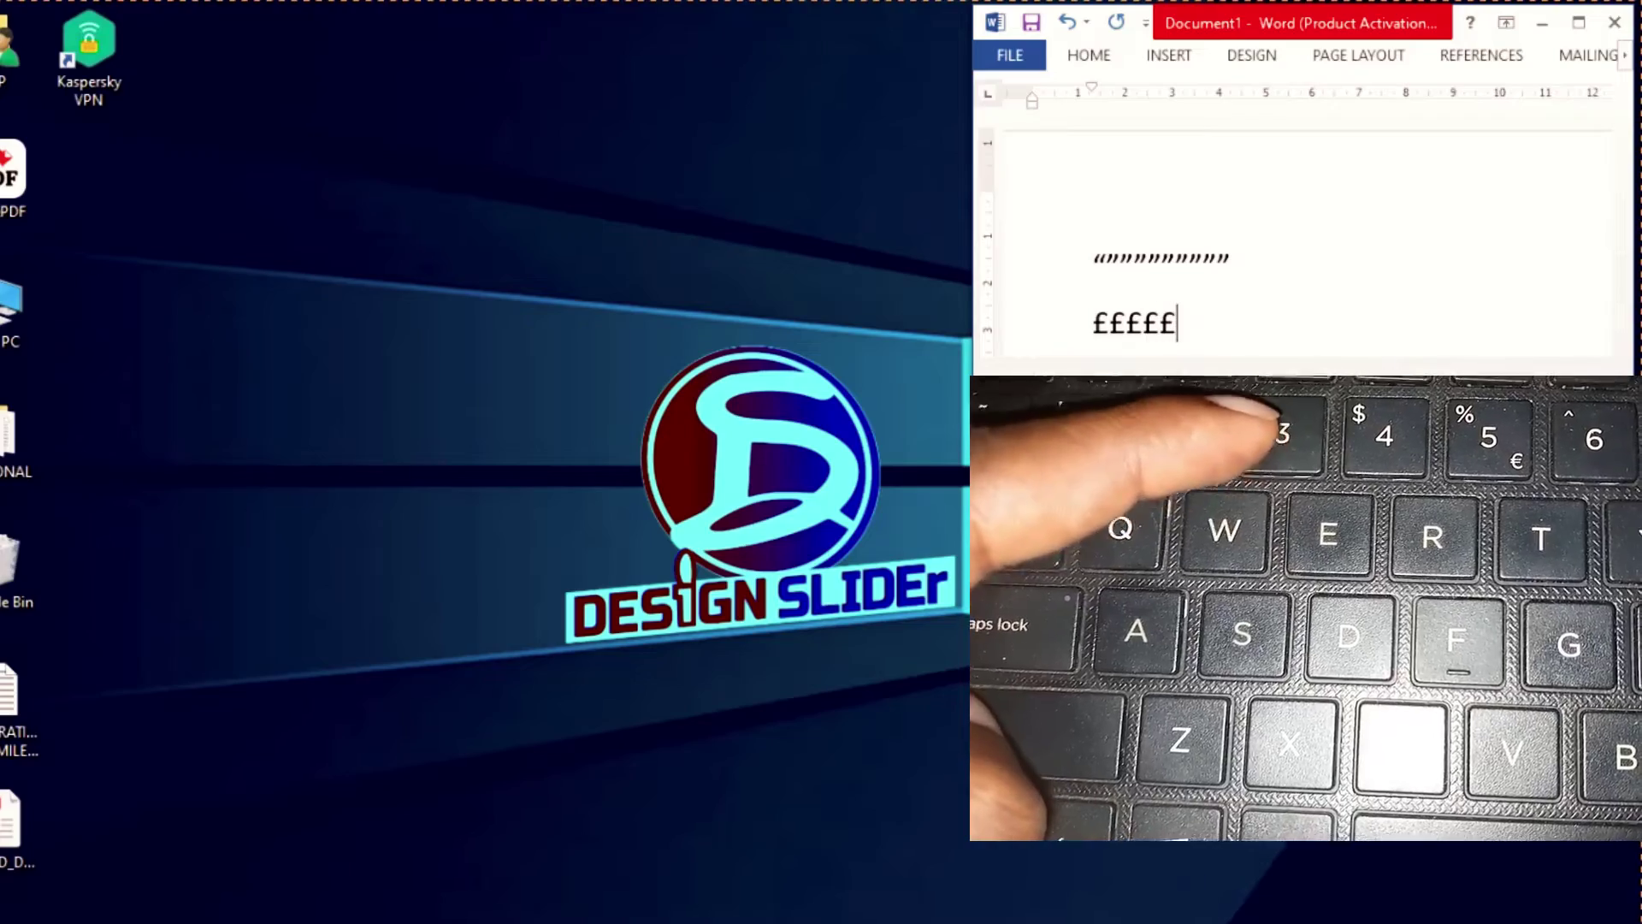
{"action": "type", "text": "£££££"}
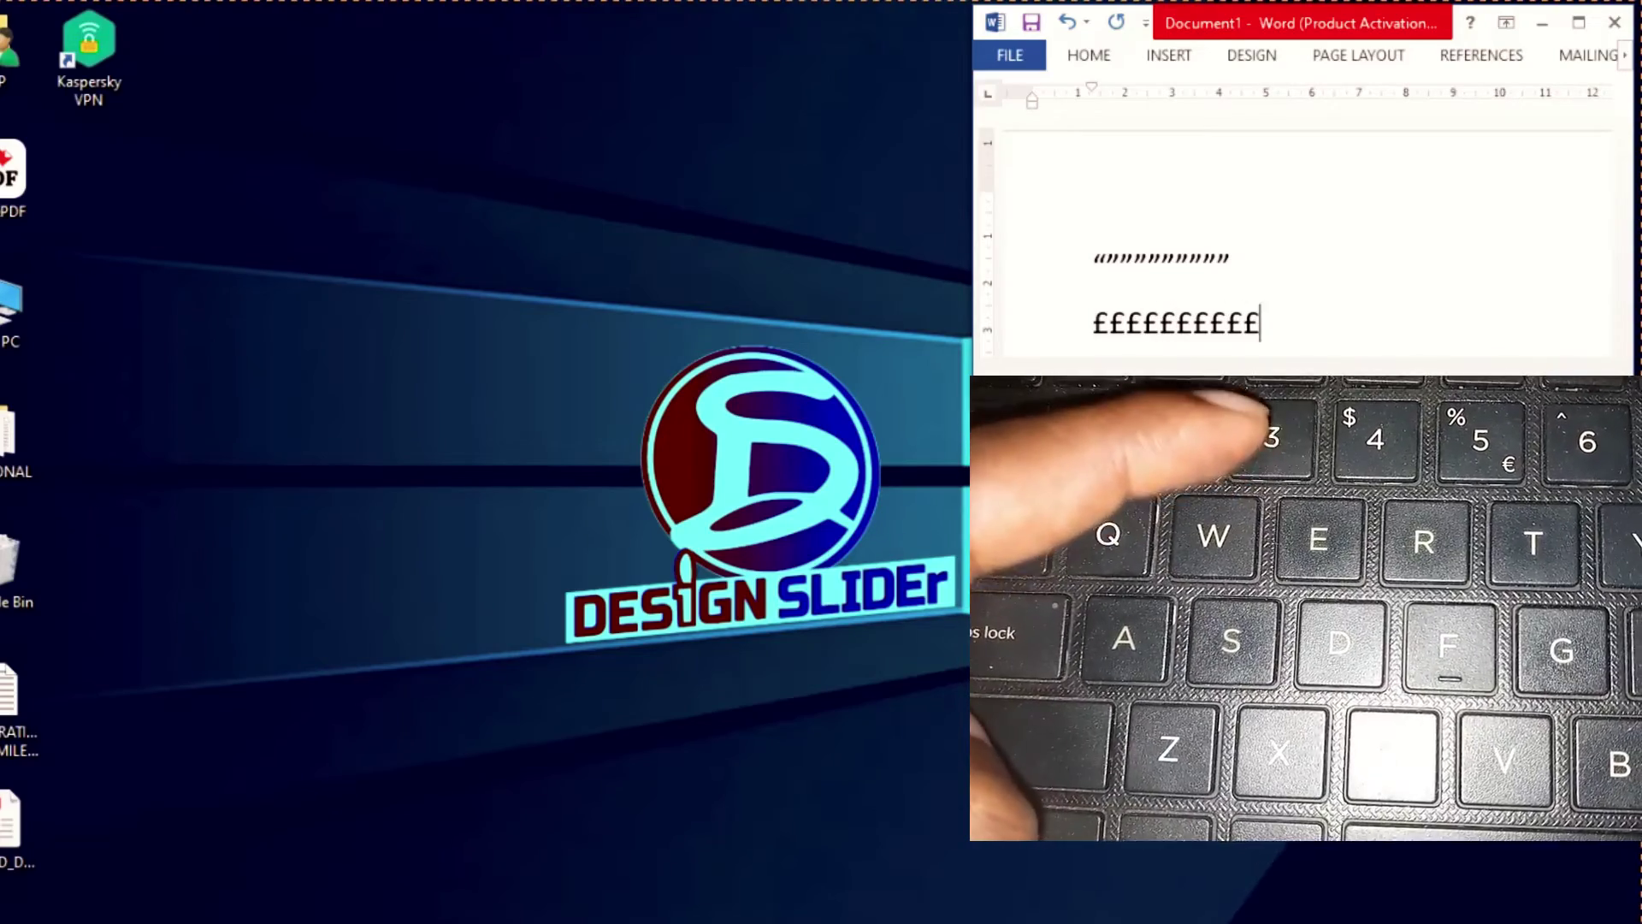
{"action": "type", "text": "£££"}
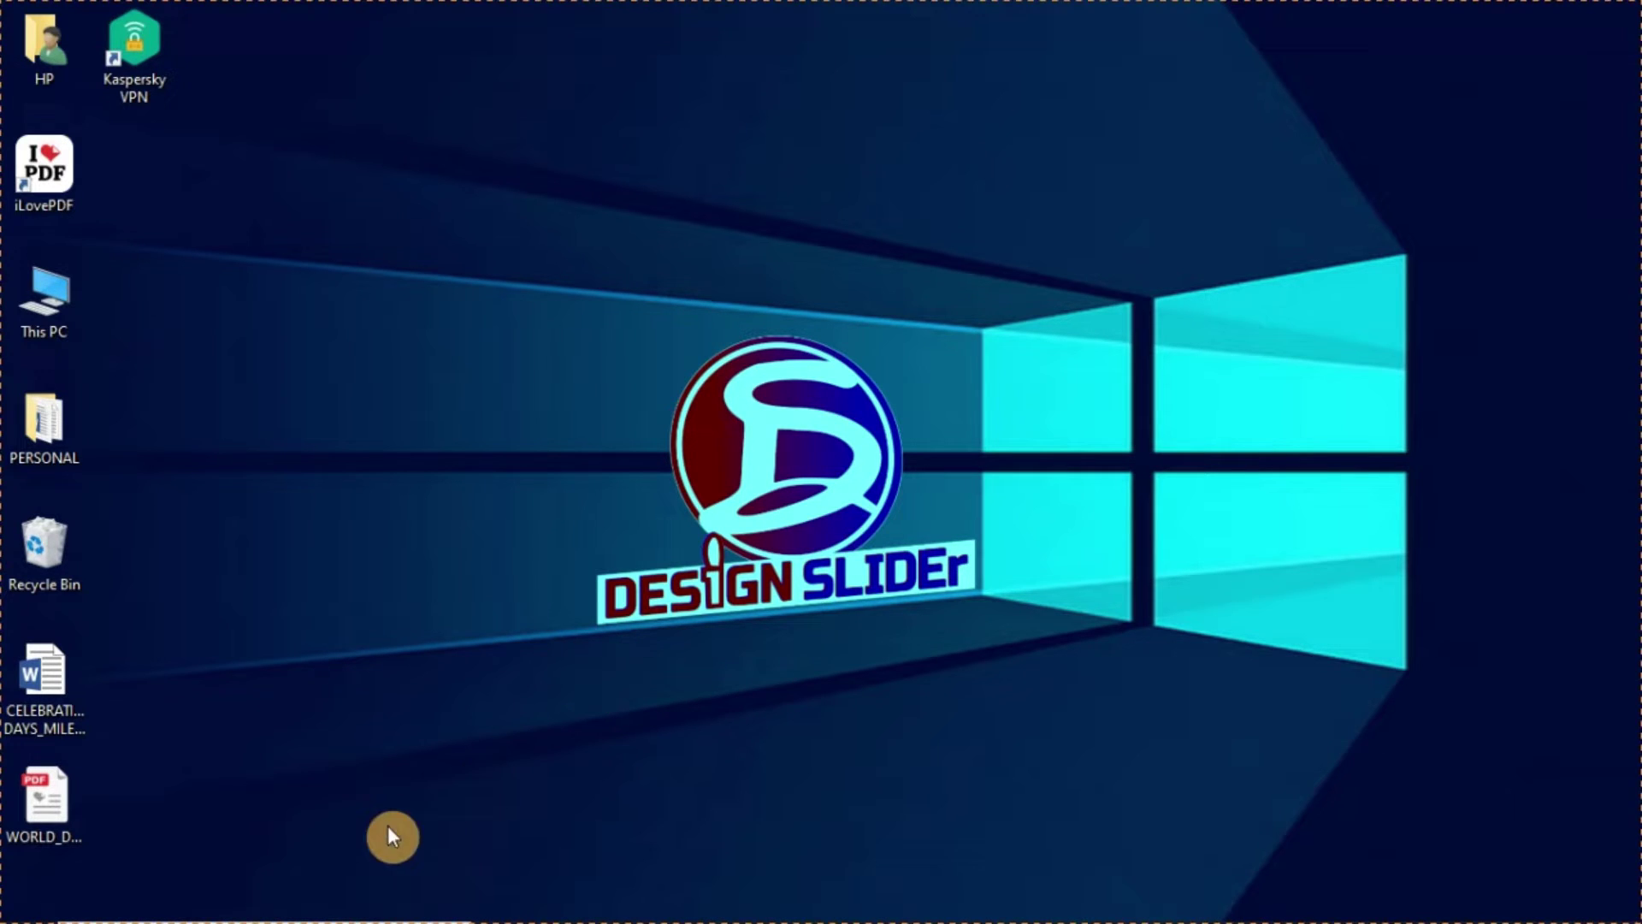
- Search Windows for 'lang' to find the language and keyboard options
{"action": "mouse_move", "coordinate": [161, 920]}
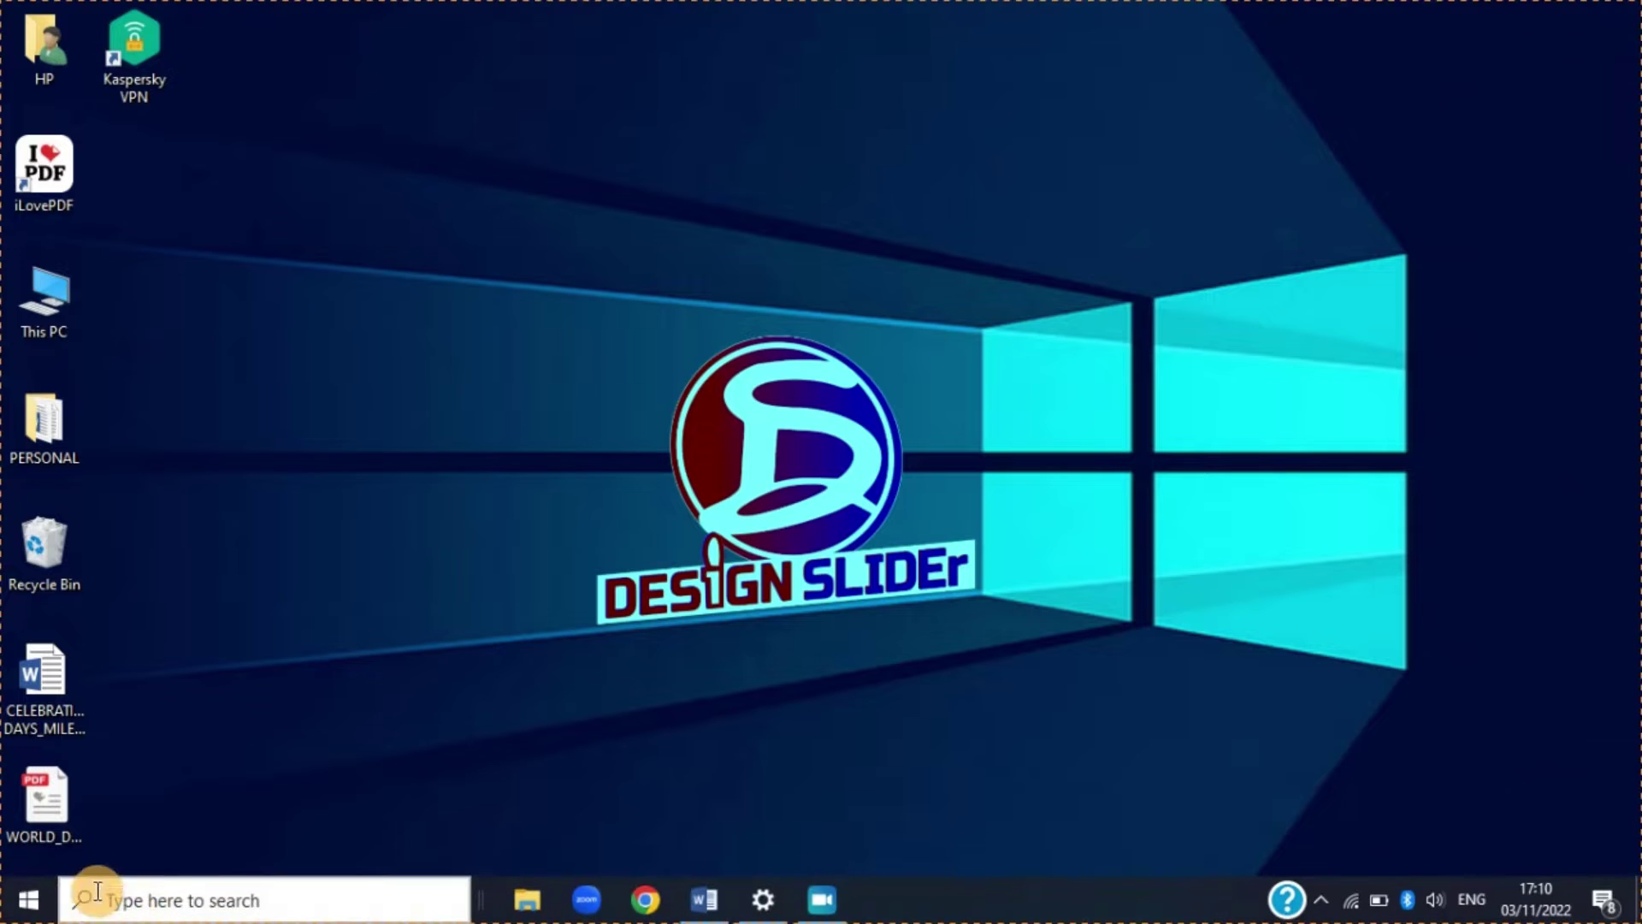
{"action": "left_click", "coordinate": [162, 904]}
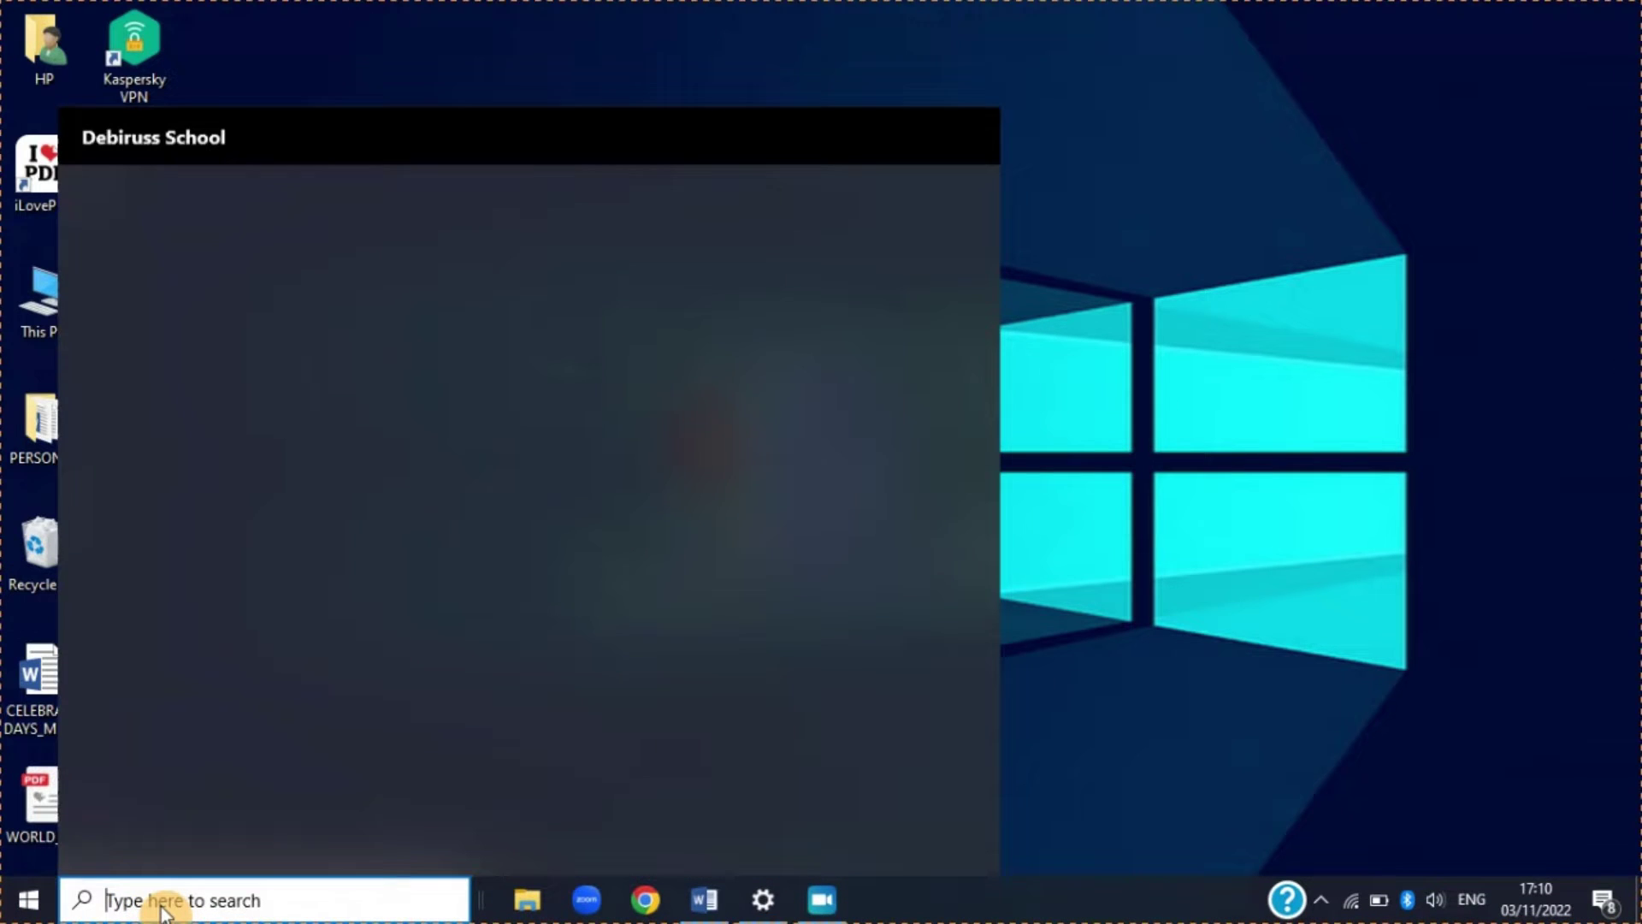
{"action": "type", "text": "la"}
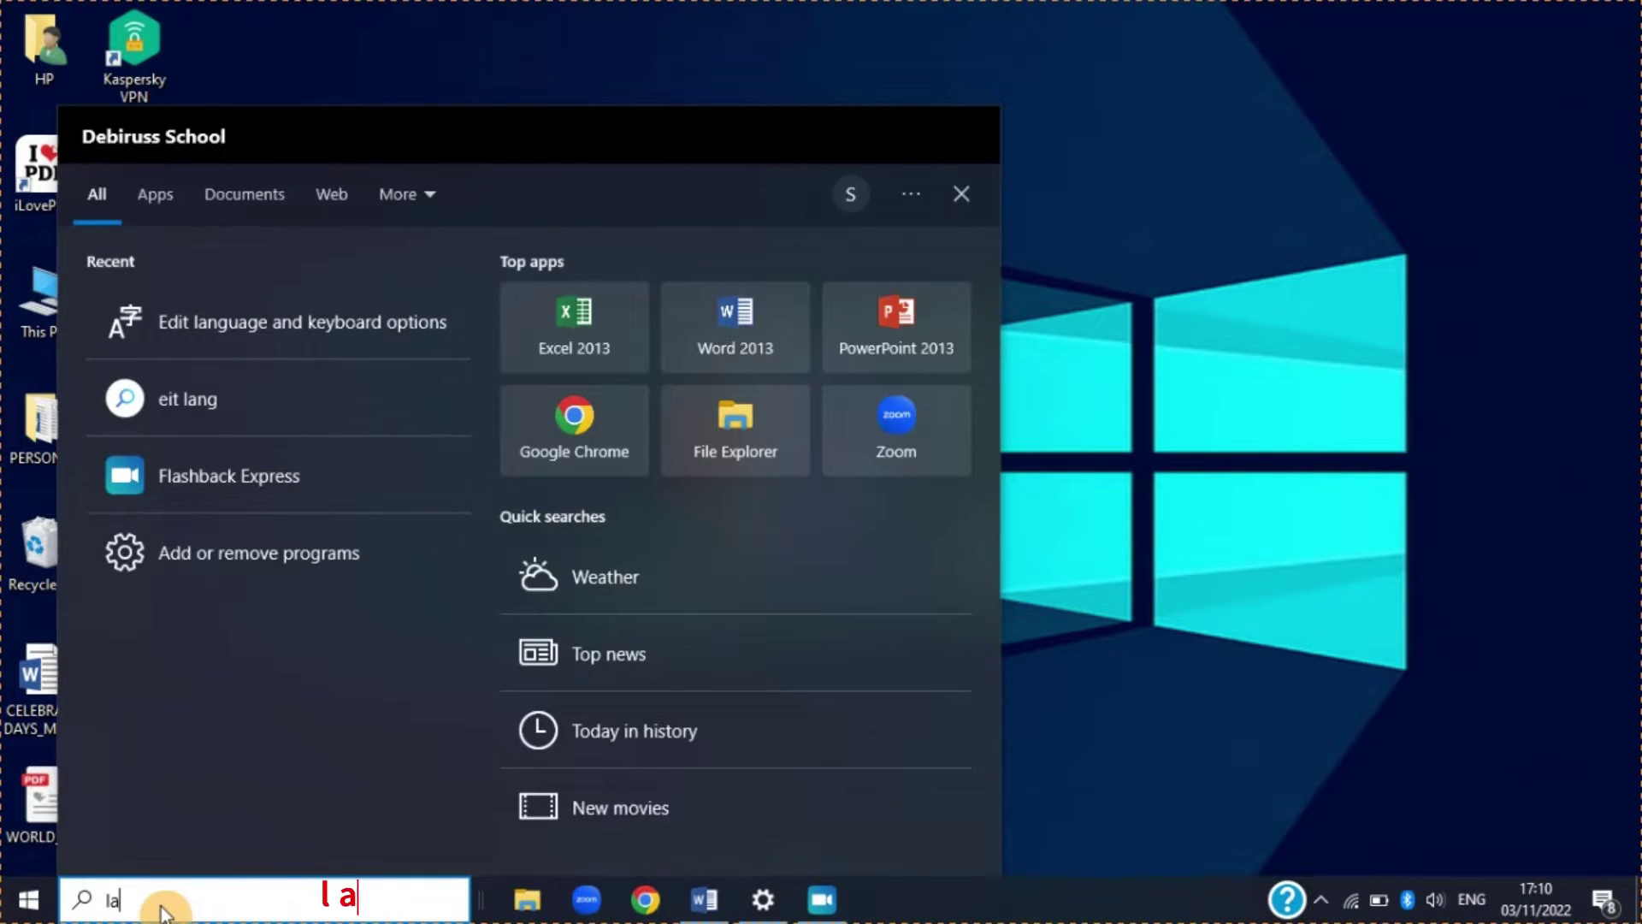
{"action": "type", "text": "ng"}
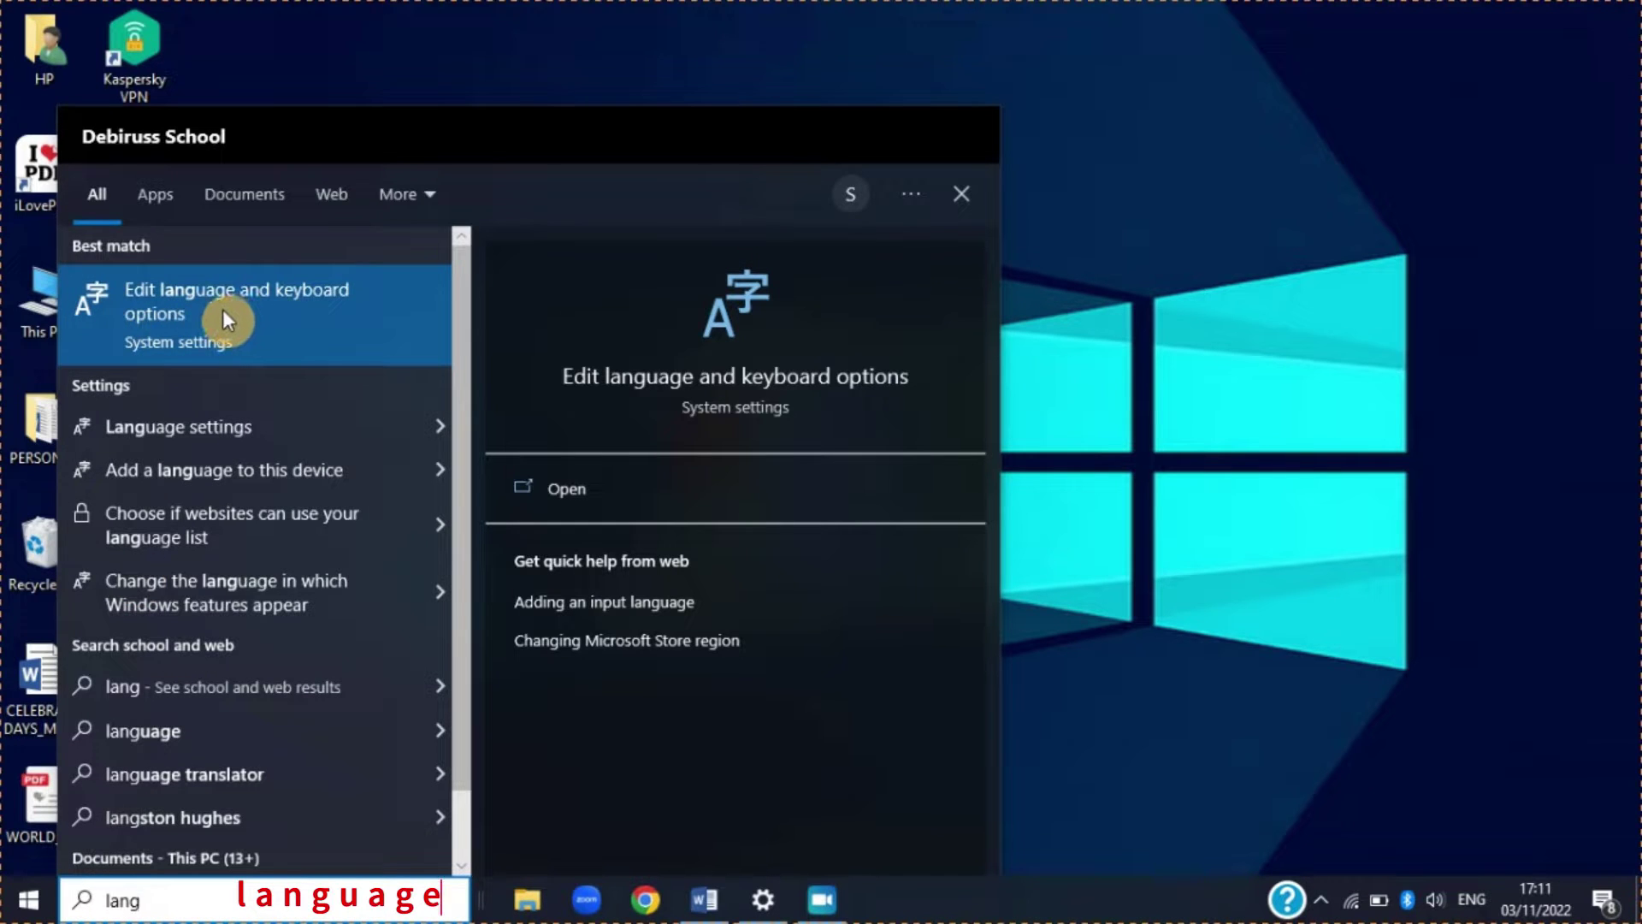
- Open Edit language and keyboard options and scroll down to the Preferred languages list
{"action": "left_click", "coordinate": [292, 309]}
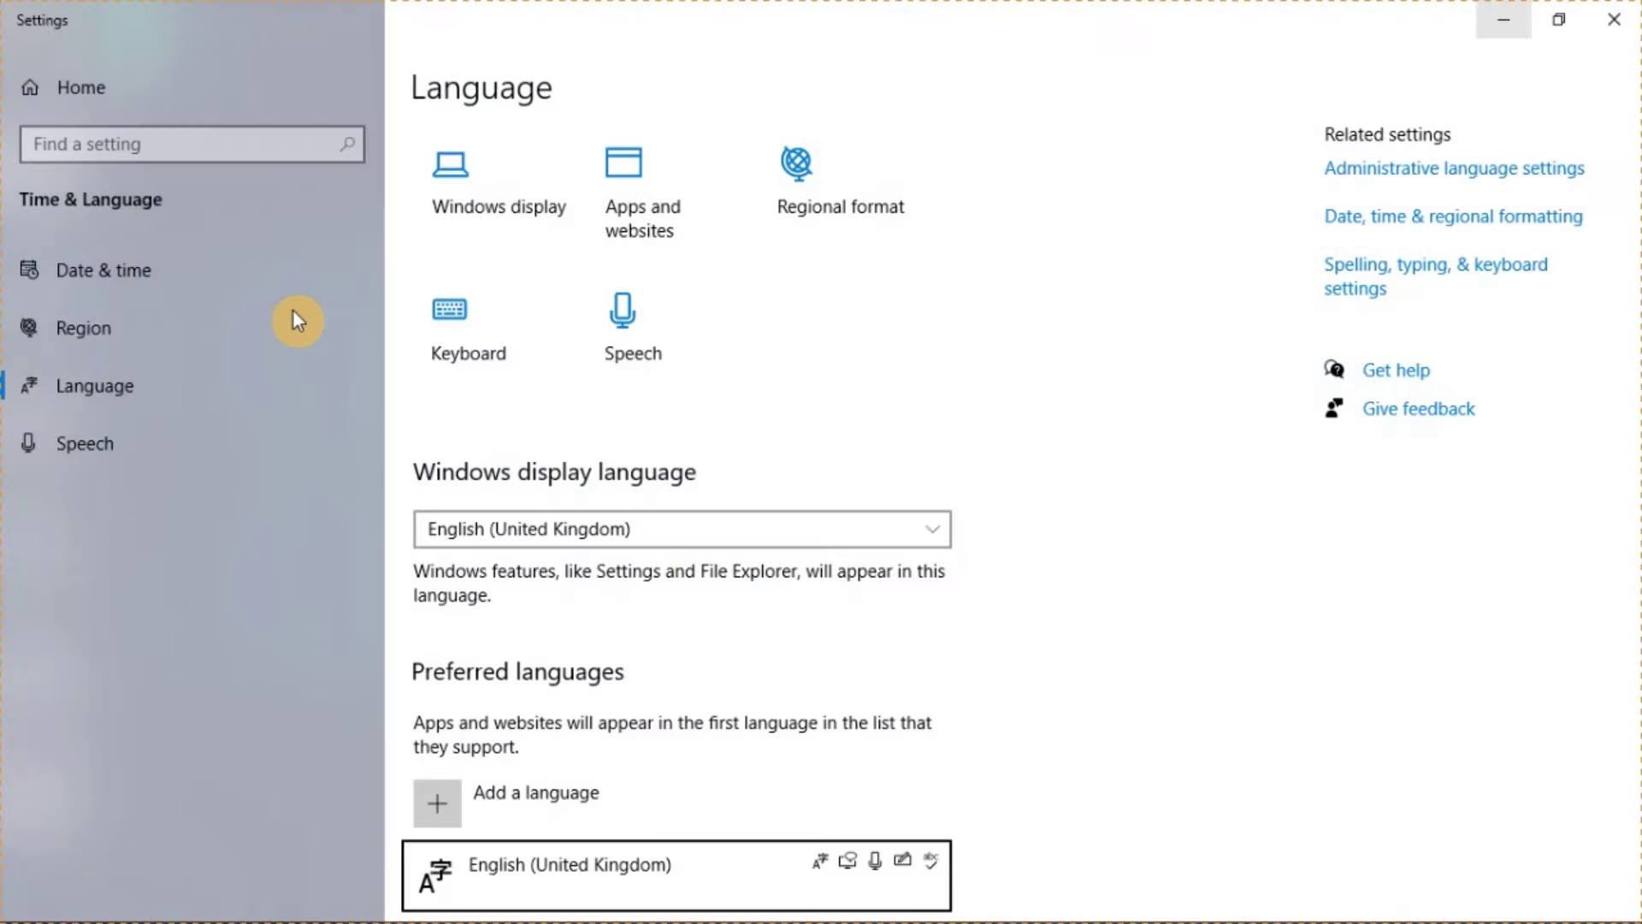
{"action": "scroll", "coordinate": [789, 505], "scroll_direction": "down", "scroll_amount": 1}
{"action": "scroll", "coordinate": [788, 505], "scroll_direction": "down", "scroll_amount": 3}
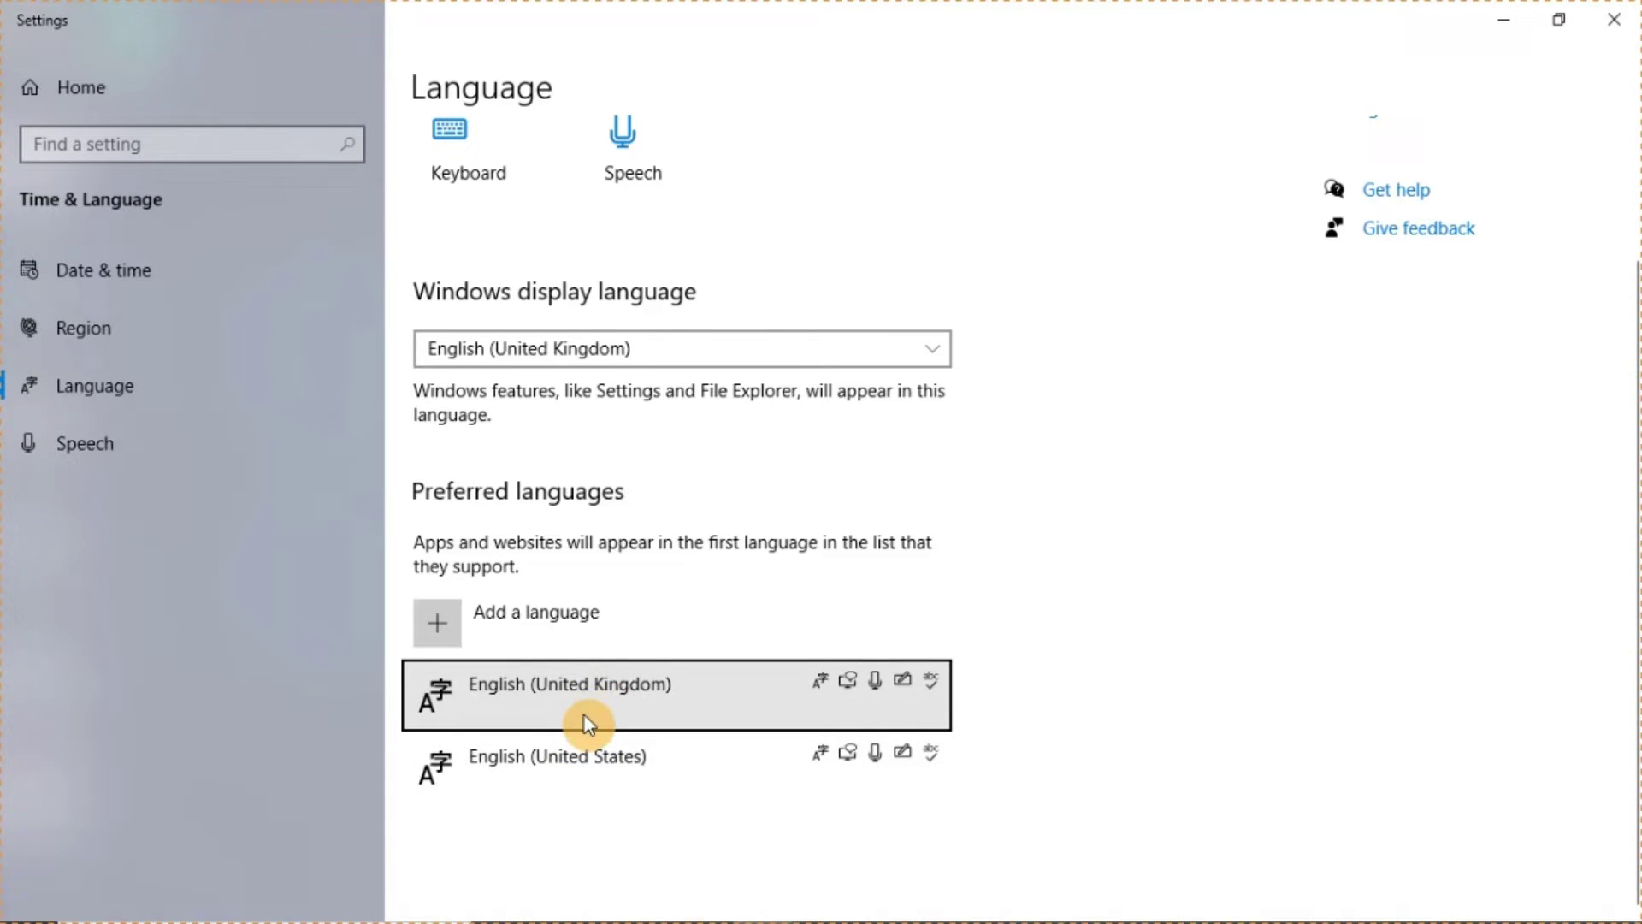
- Add a preferred language: pick English (United Arab Emirates) from the install list and continue
{"action": "left_click", "coordinate": [435, 624]}
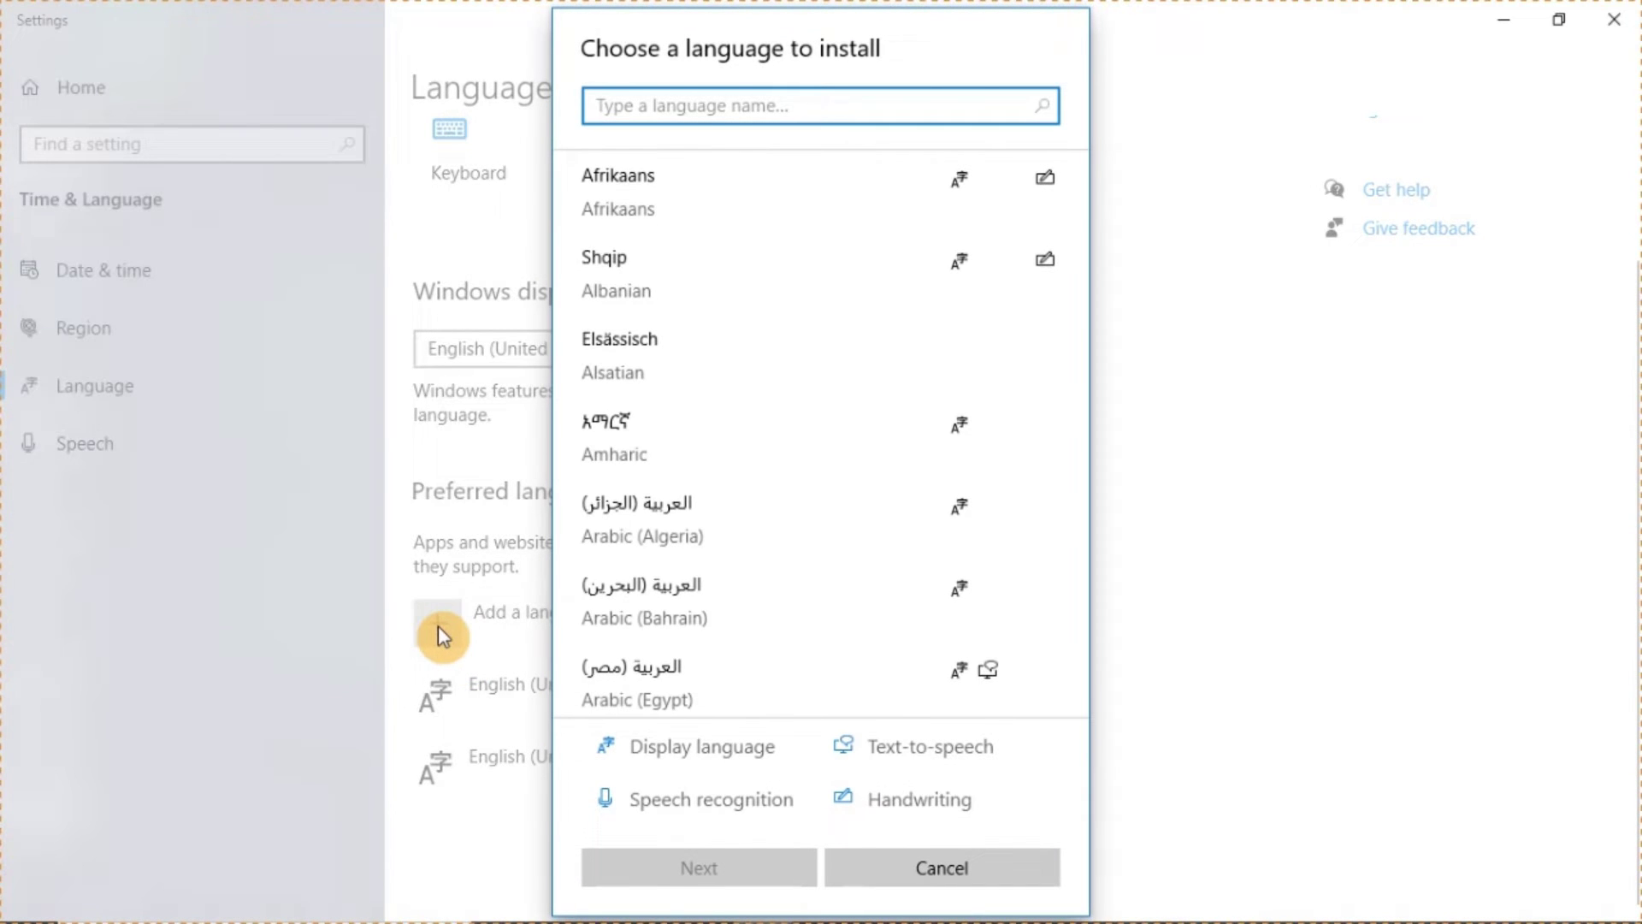
{"action": "scroll", "coordinate": [676, 325], "scroll_direction": "down", "scroll_amount": 7}
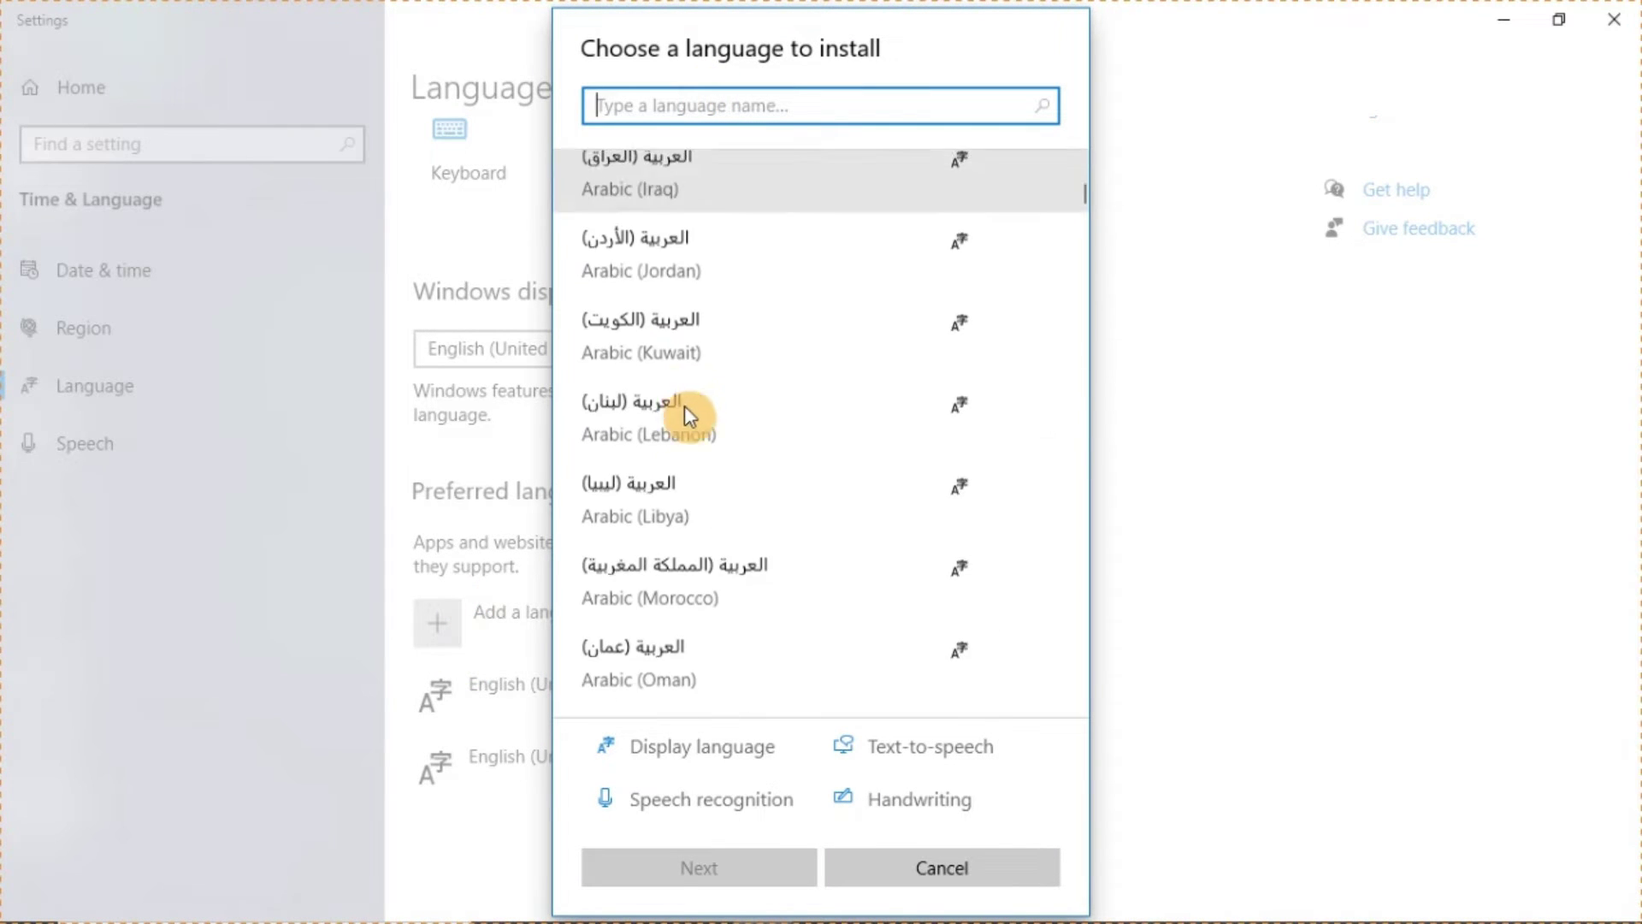
{"action": "scroll", "coordinate": [684, 405], "scroll_direction": "down", "scroll_amount": 15}
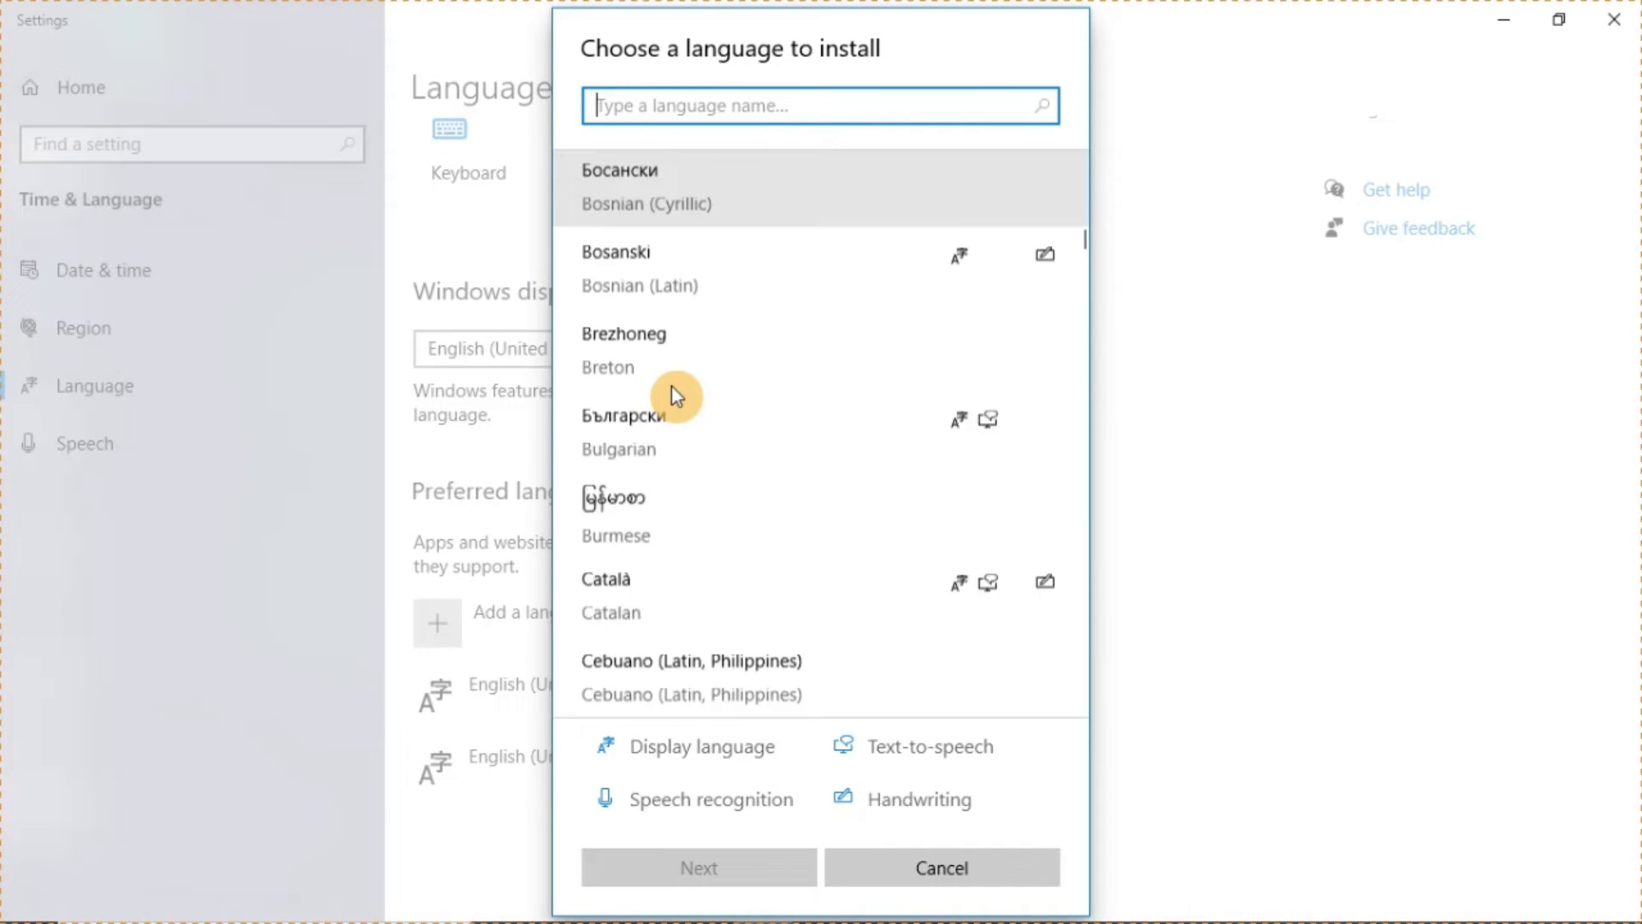
{"action": "scroll", "coordinate": [675, 393], "scroll_direction": "down", "scroll_amount": 3}
{"action": "scroll", "coordinate": [670, 385], "scroll_direction": "up", "scroll_amount": 10}
{"action": "scroll", "coordinate": [667, 387], "scroll_direction": "down", "scroll_amount": 9}
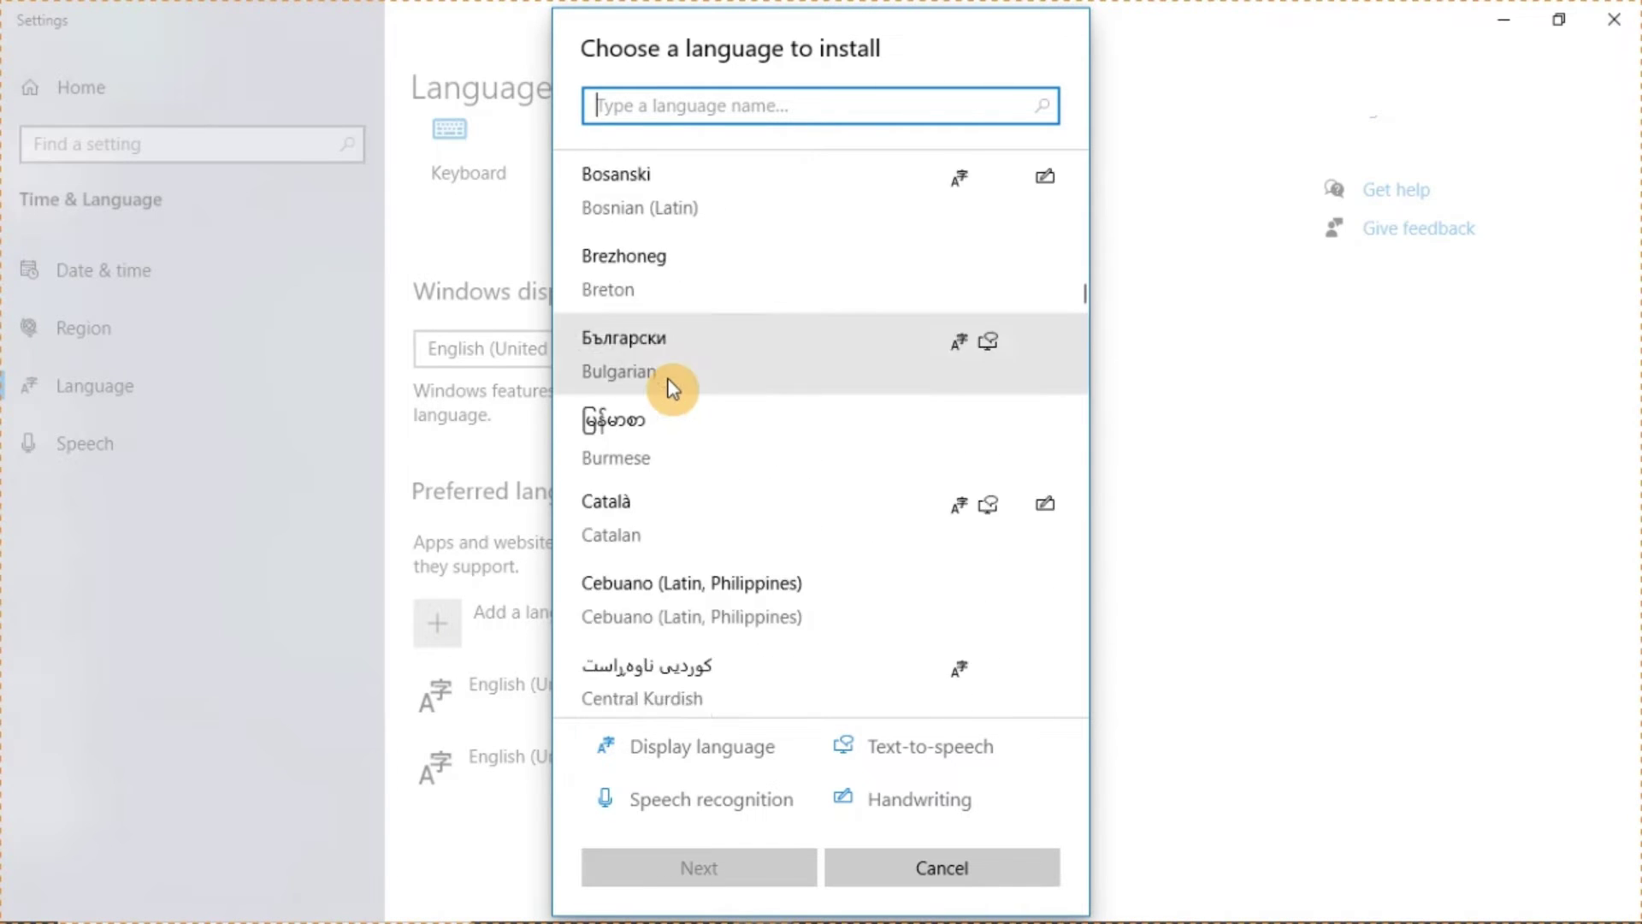
{"action": "scroll", "coordinate": [672, 389], "scroll_direction": "down", "scroll_amount": 10}
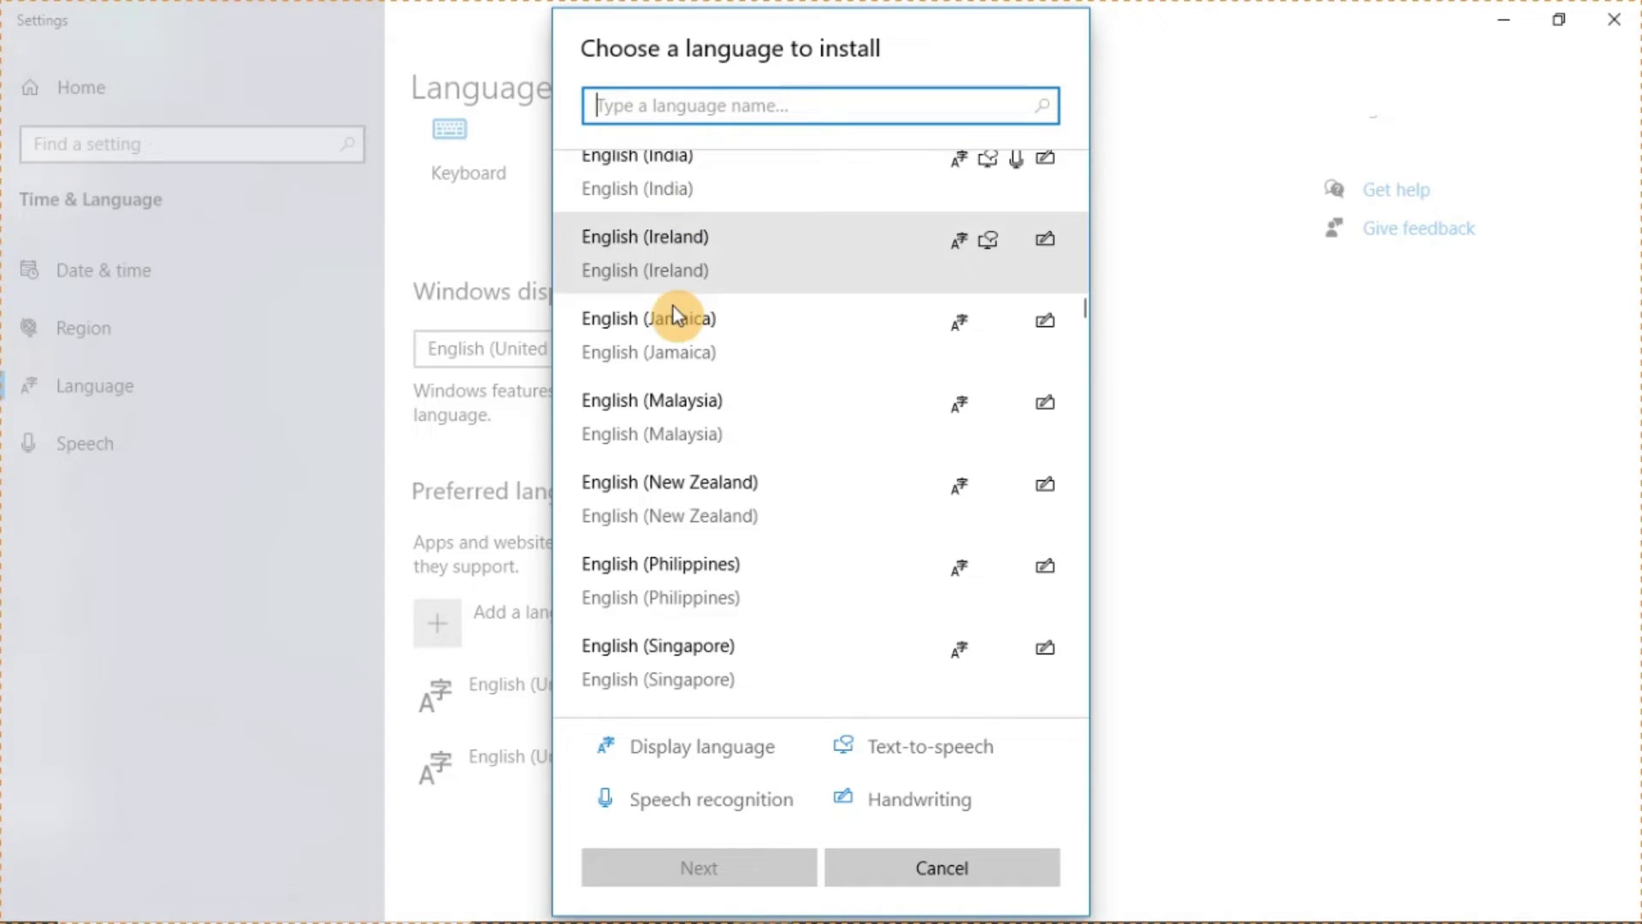
{"action": "scroll", "coordinate": [674, 393], "scroll_direction": "down", "scroll_amount": 7}
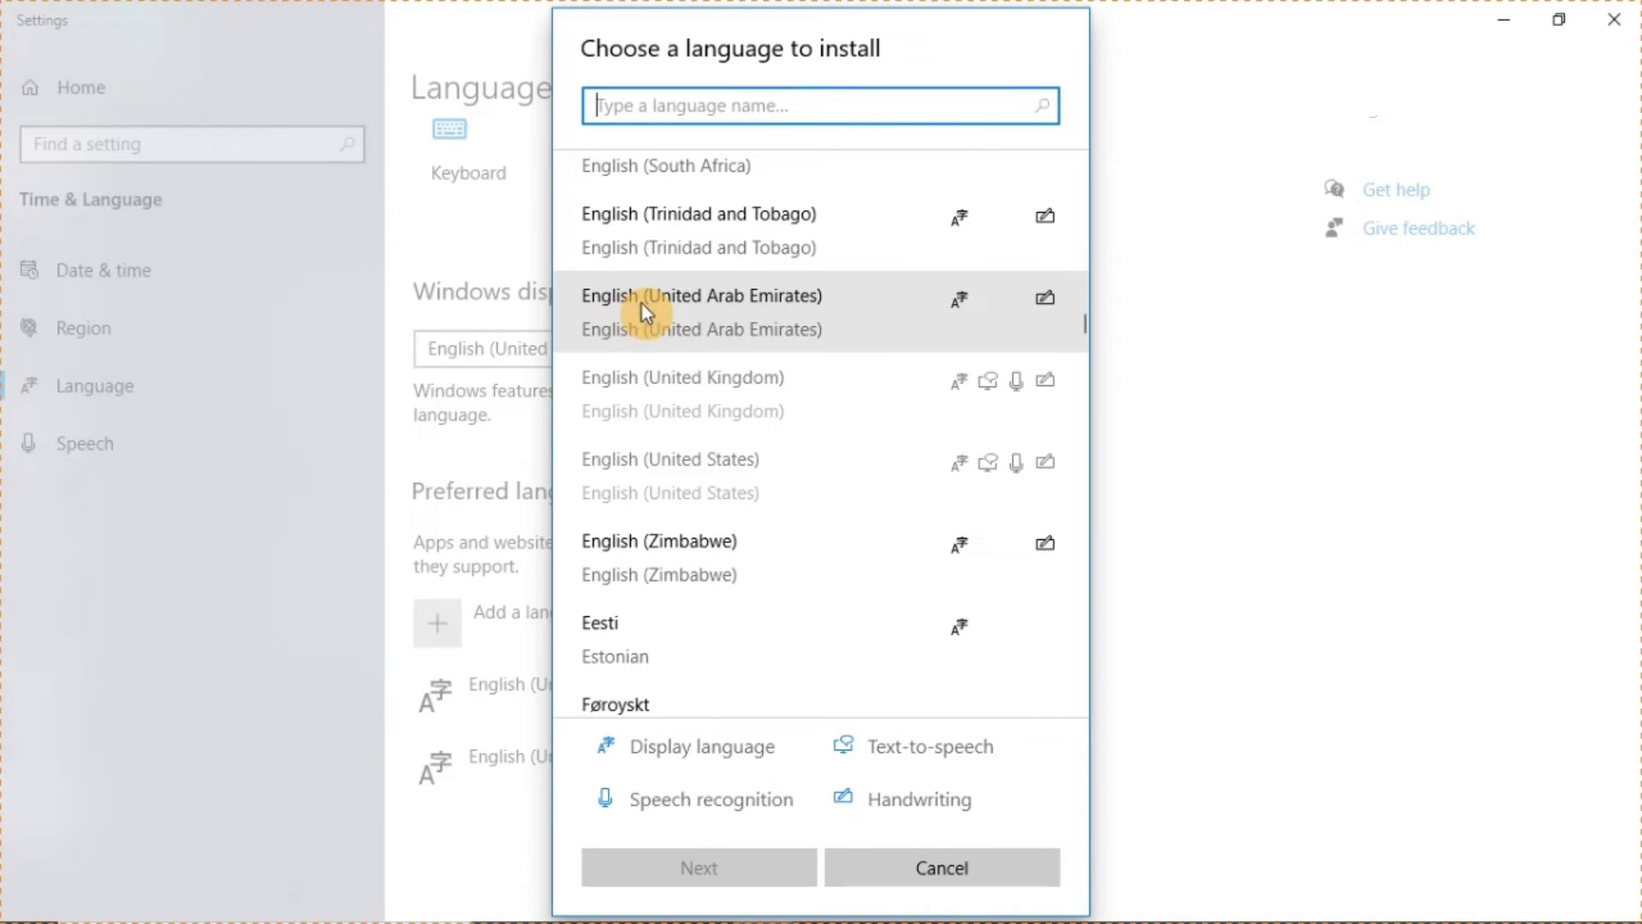
{"action": "left_click", "coordinate": [758, 307]}
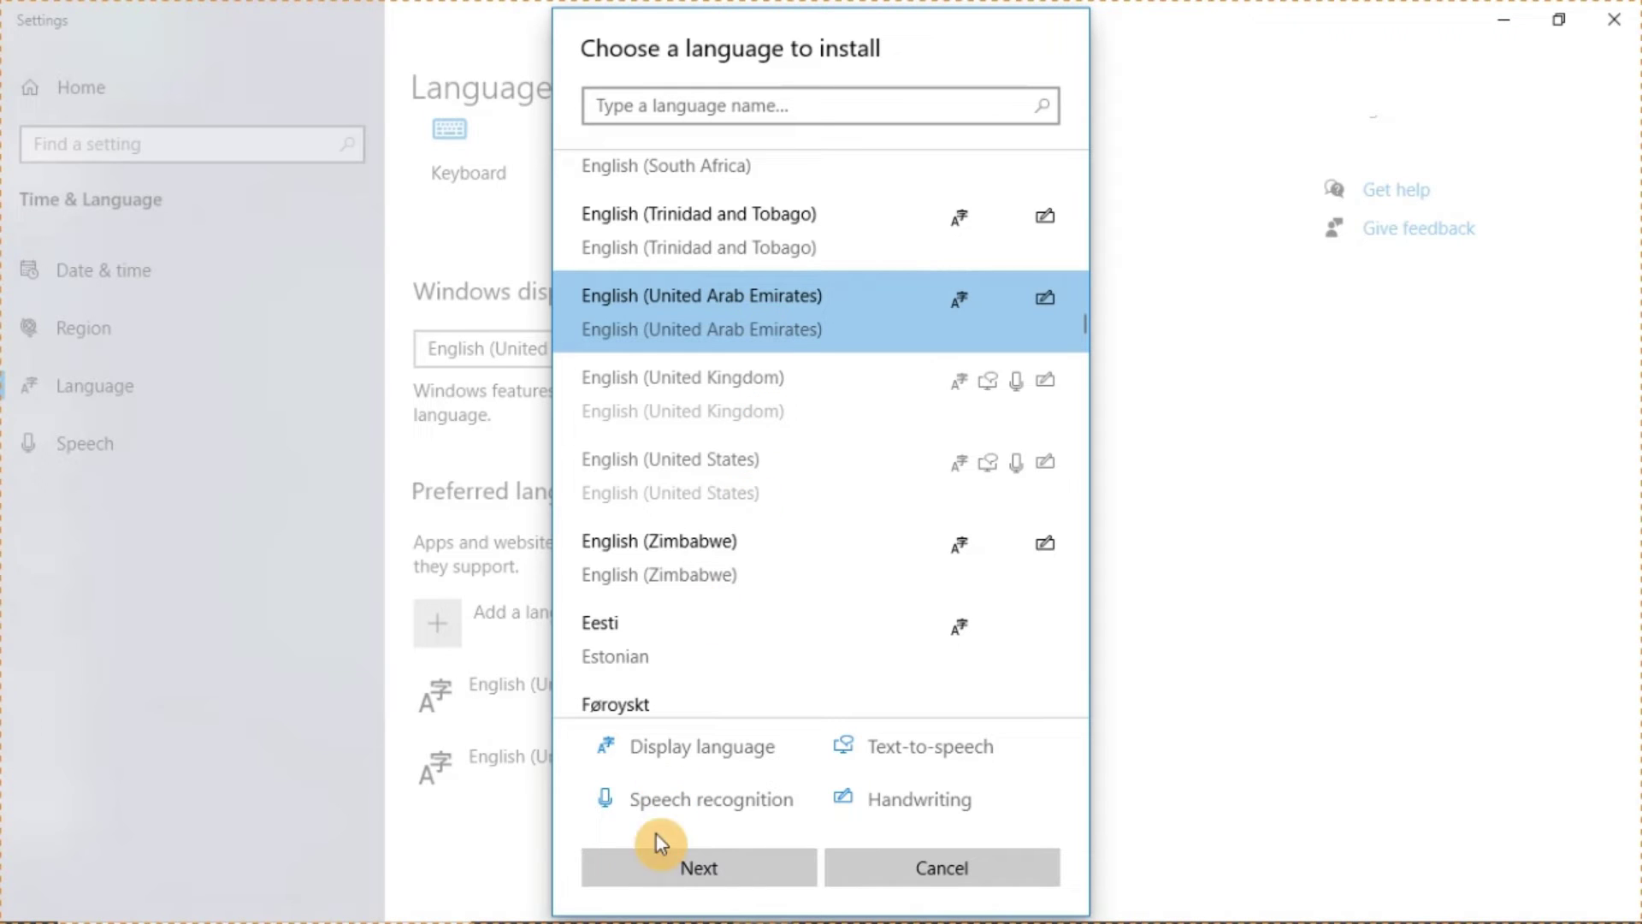
{"action": "left_click", "coordinate": [721, 869]}
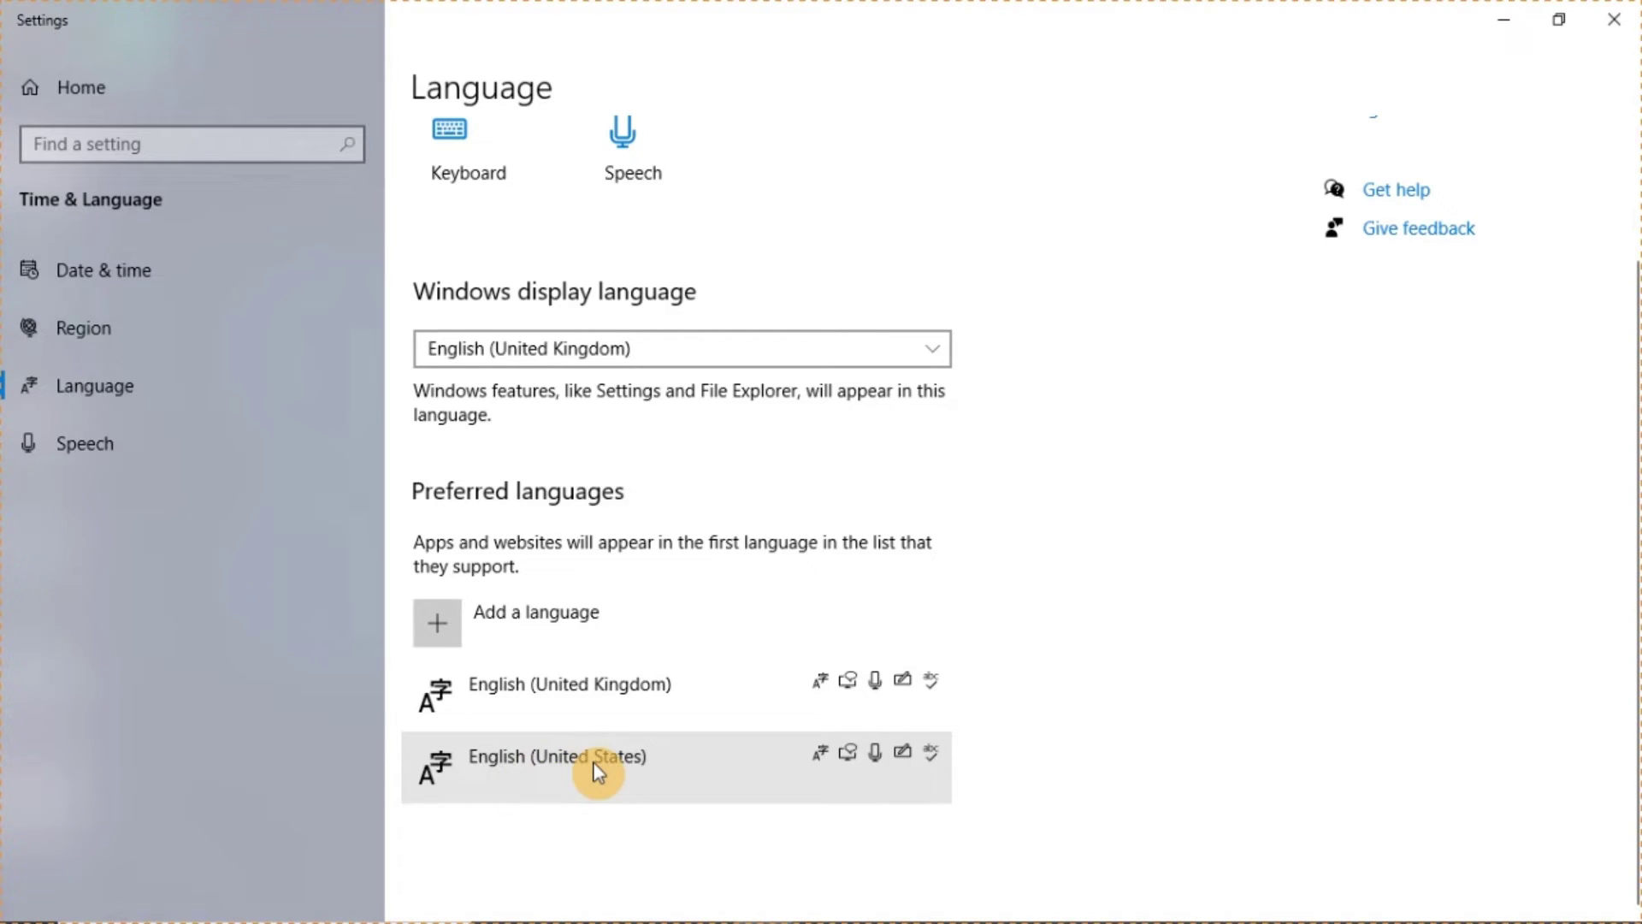
- Move English (United States) up above English (United Kingdom) in Preferred languages
{"action": "left_click", "coordinate": [625, 768]}
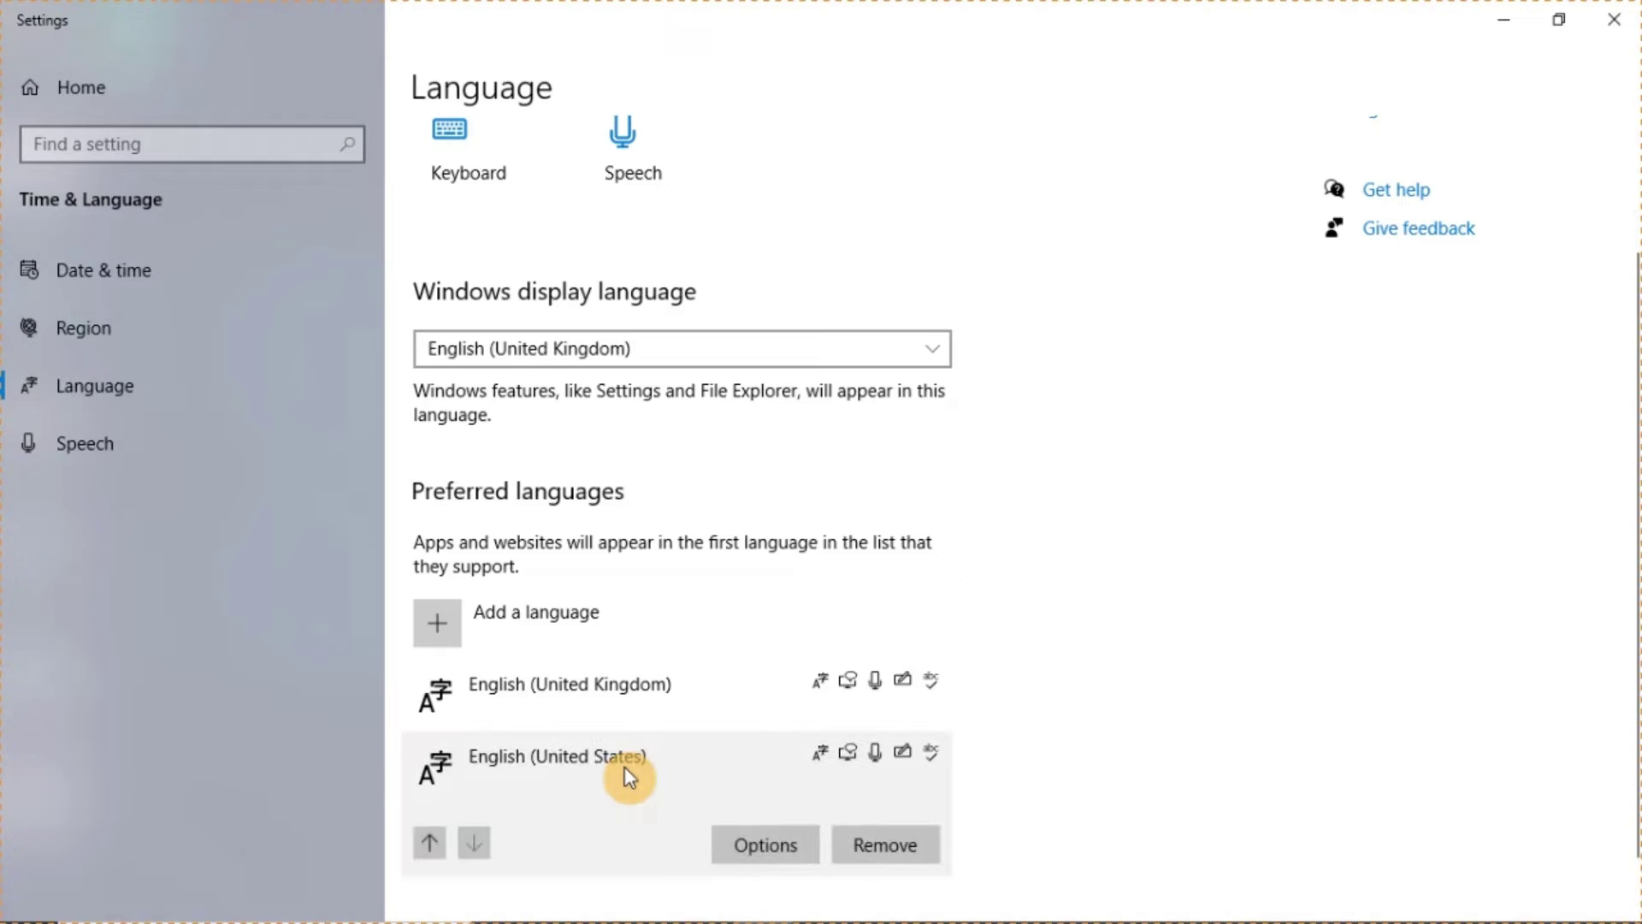
{"action": "left_click", "coordinate": [431, 845]}
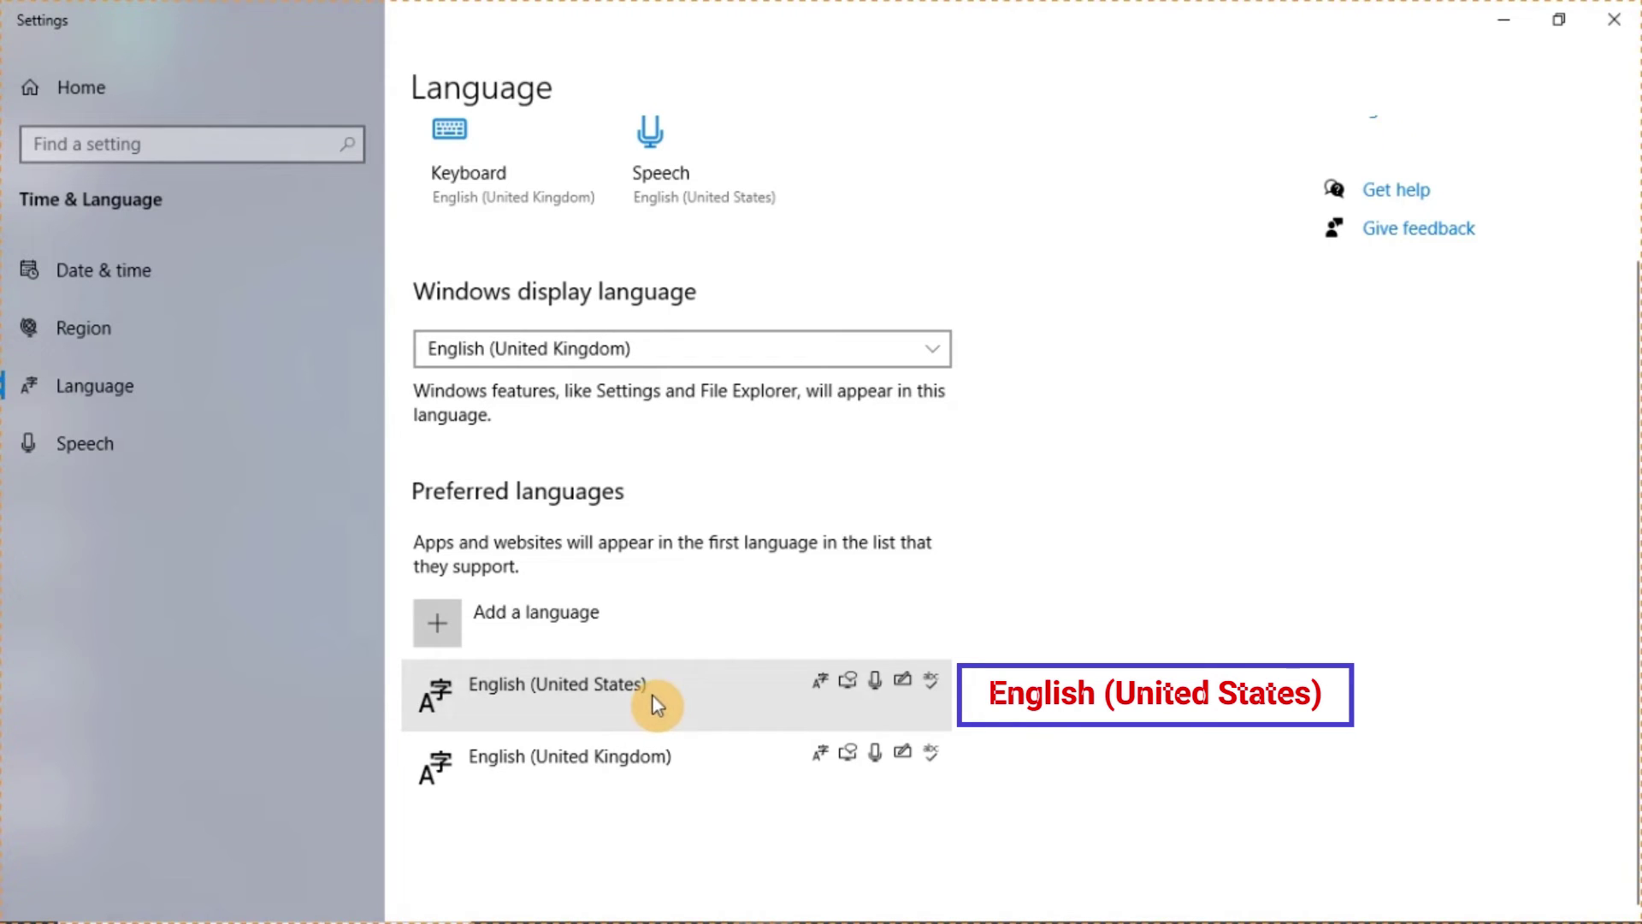
{"action": "mouse_move", "coordinate": [1394, 917]}
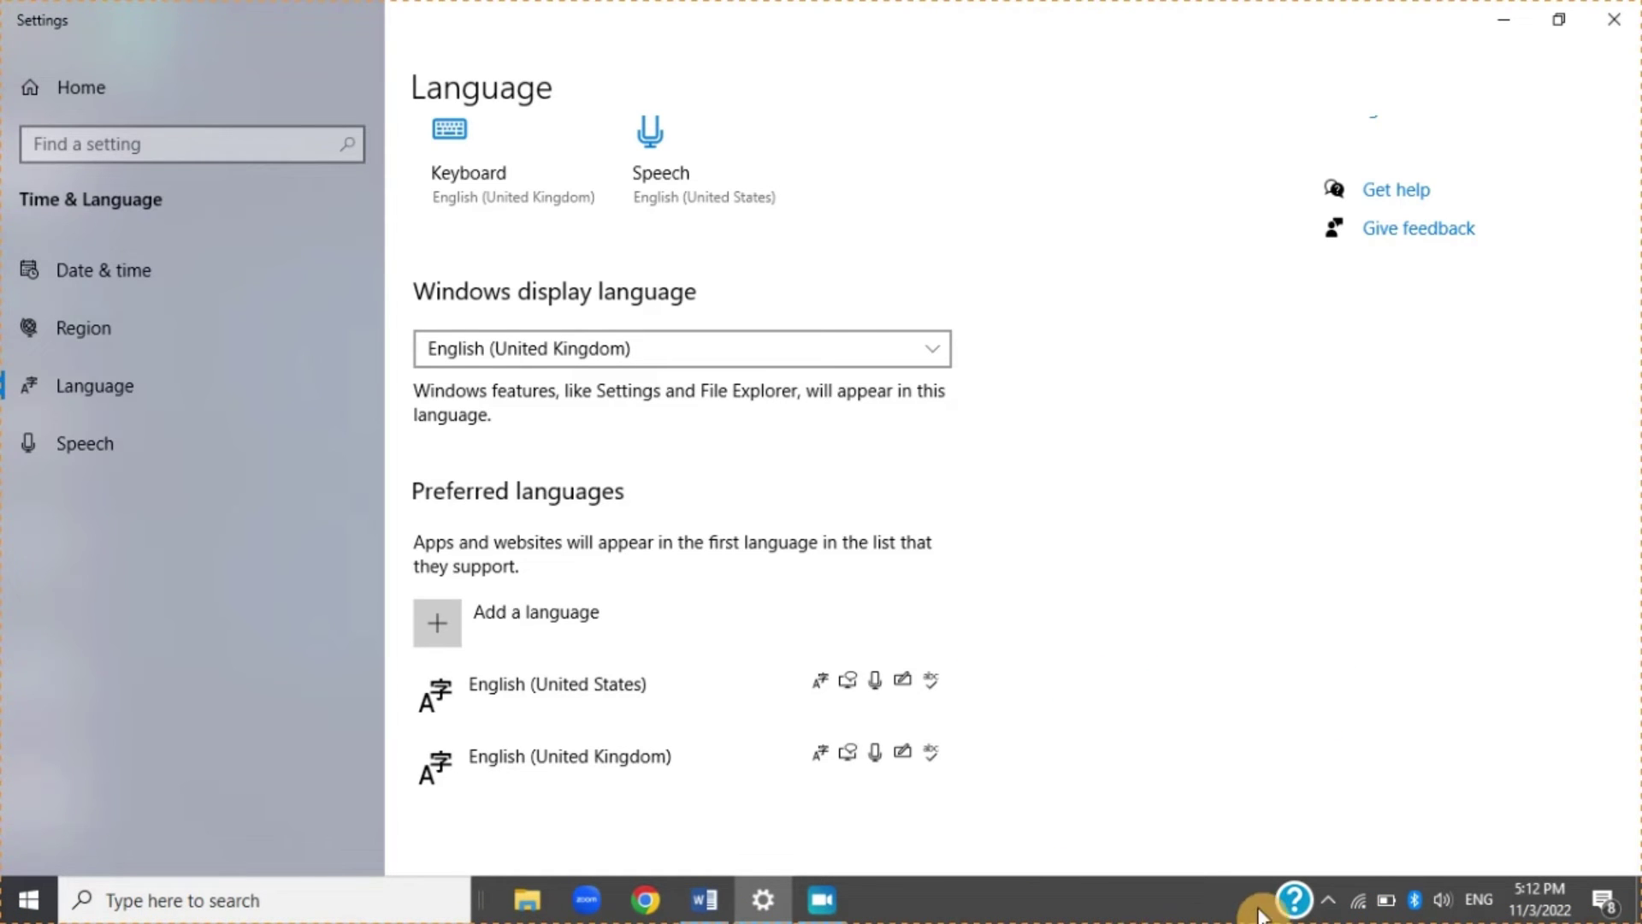
- Switch the taskbar input method to ENG US – US keyboard and confirm it is active
{"action": "left_click", "coordinate": [1483, 901]}
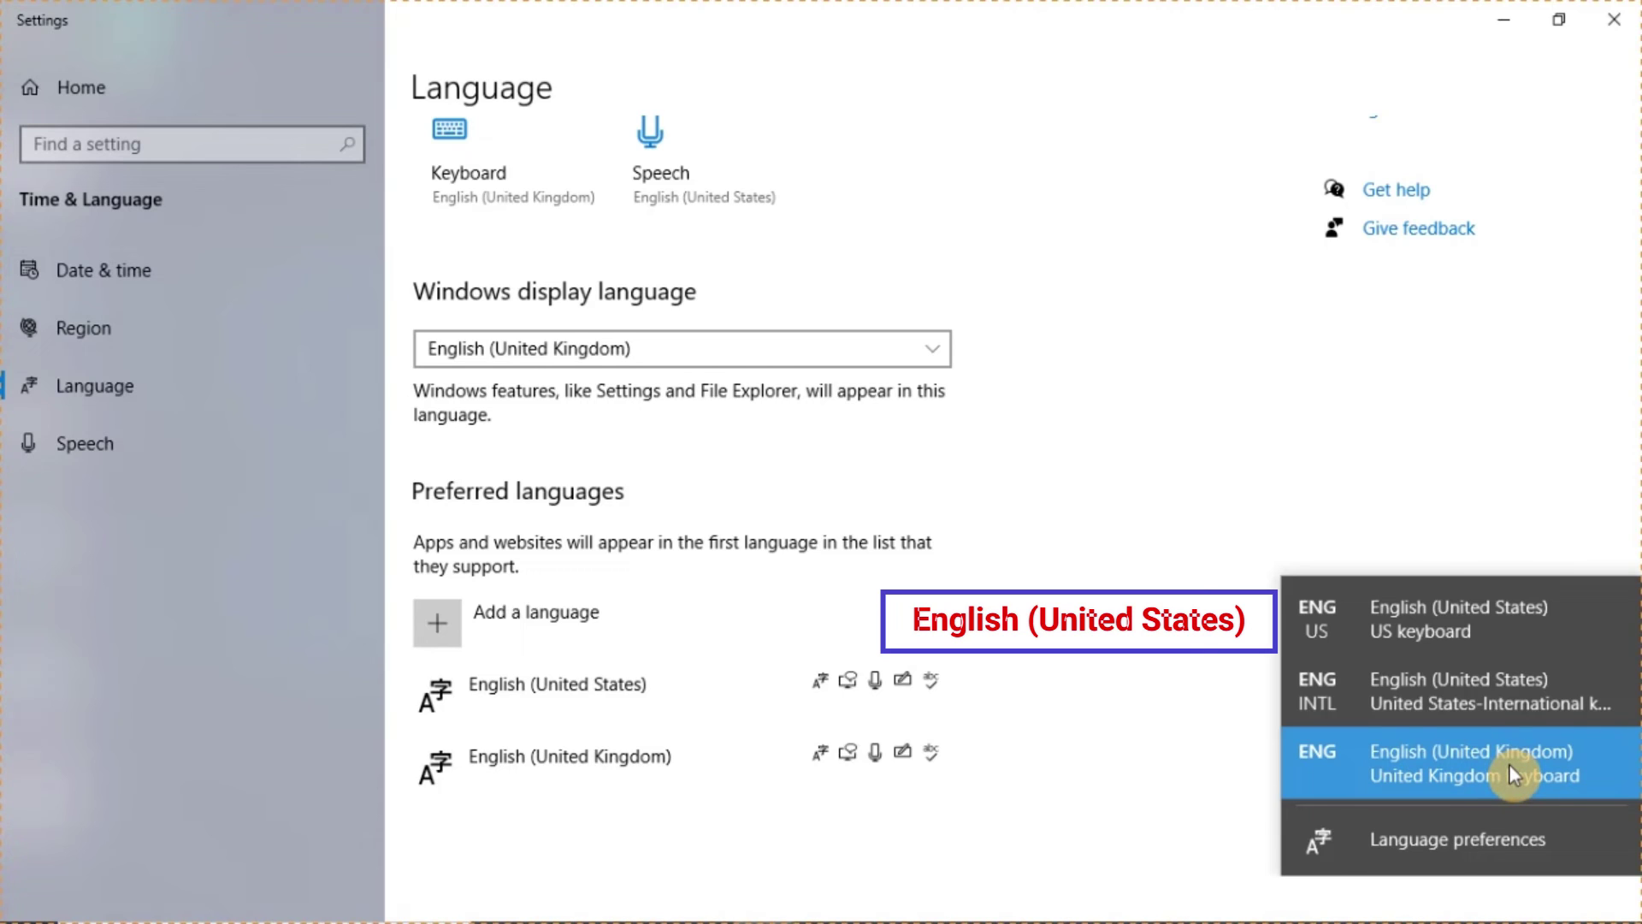
{"action": "left_click", "coordinate": [1502, 610]}
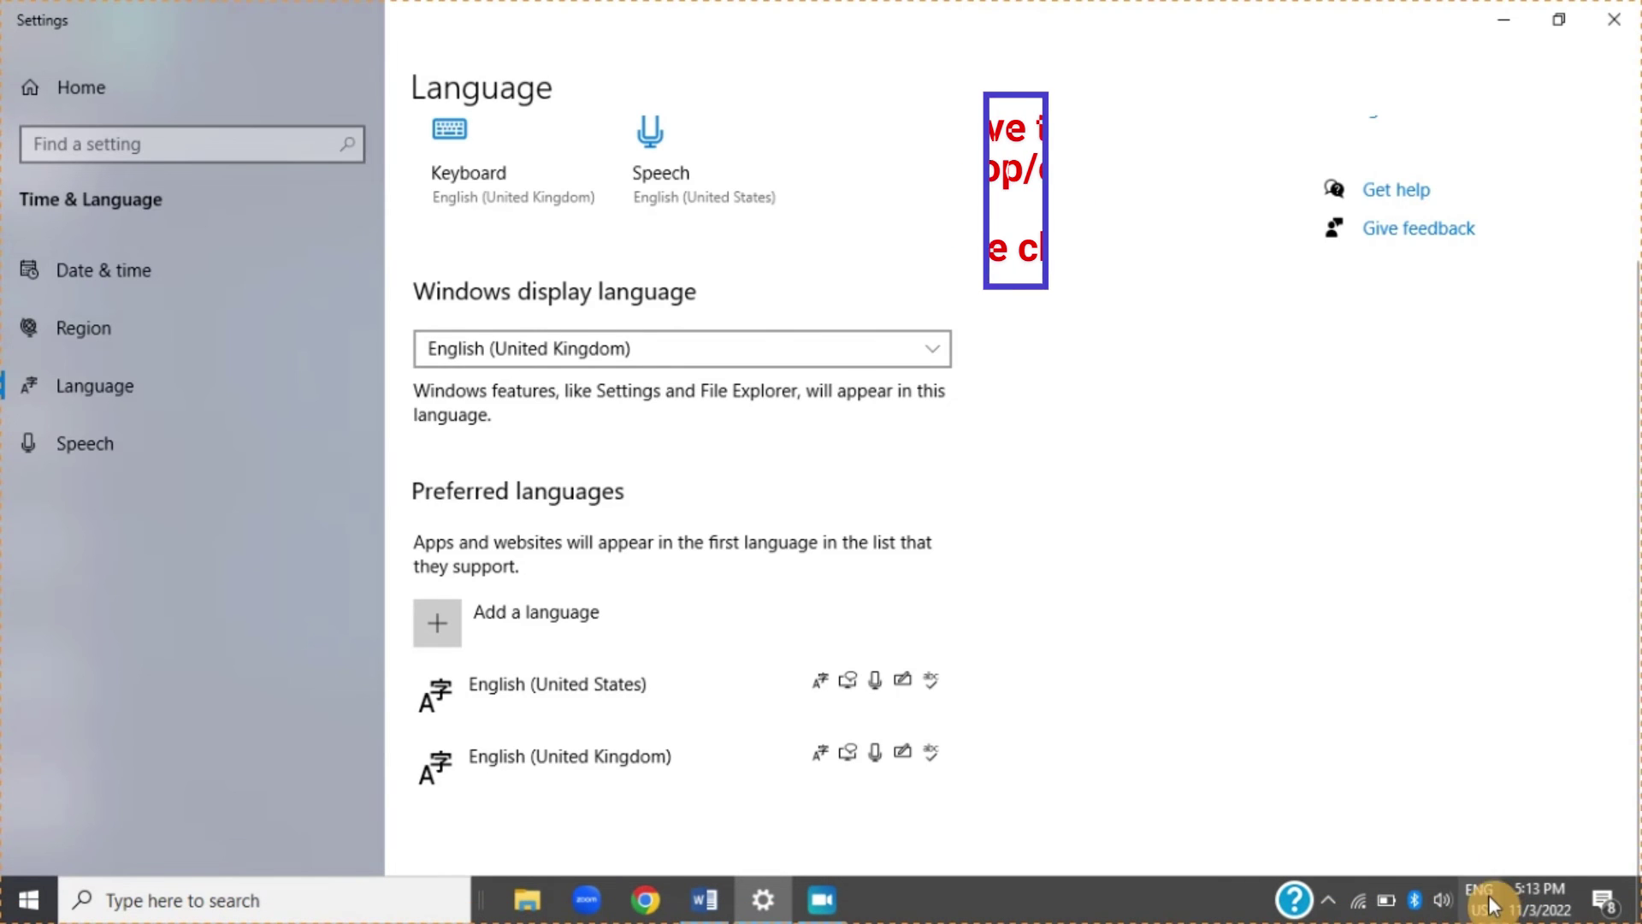
{"action": "left_click", "coordinate": [1487, 898]}
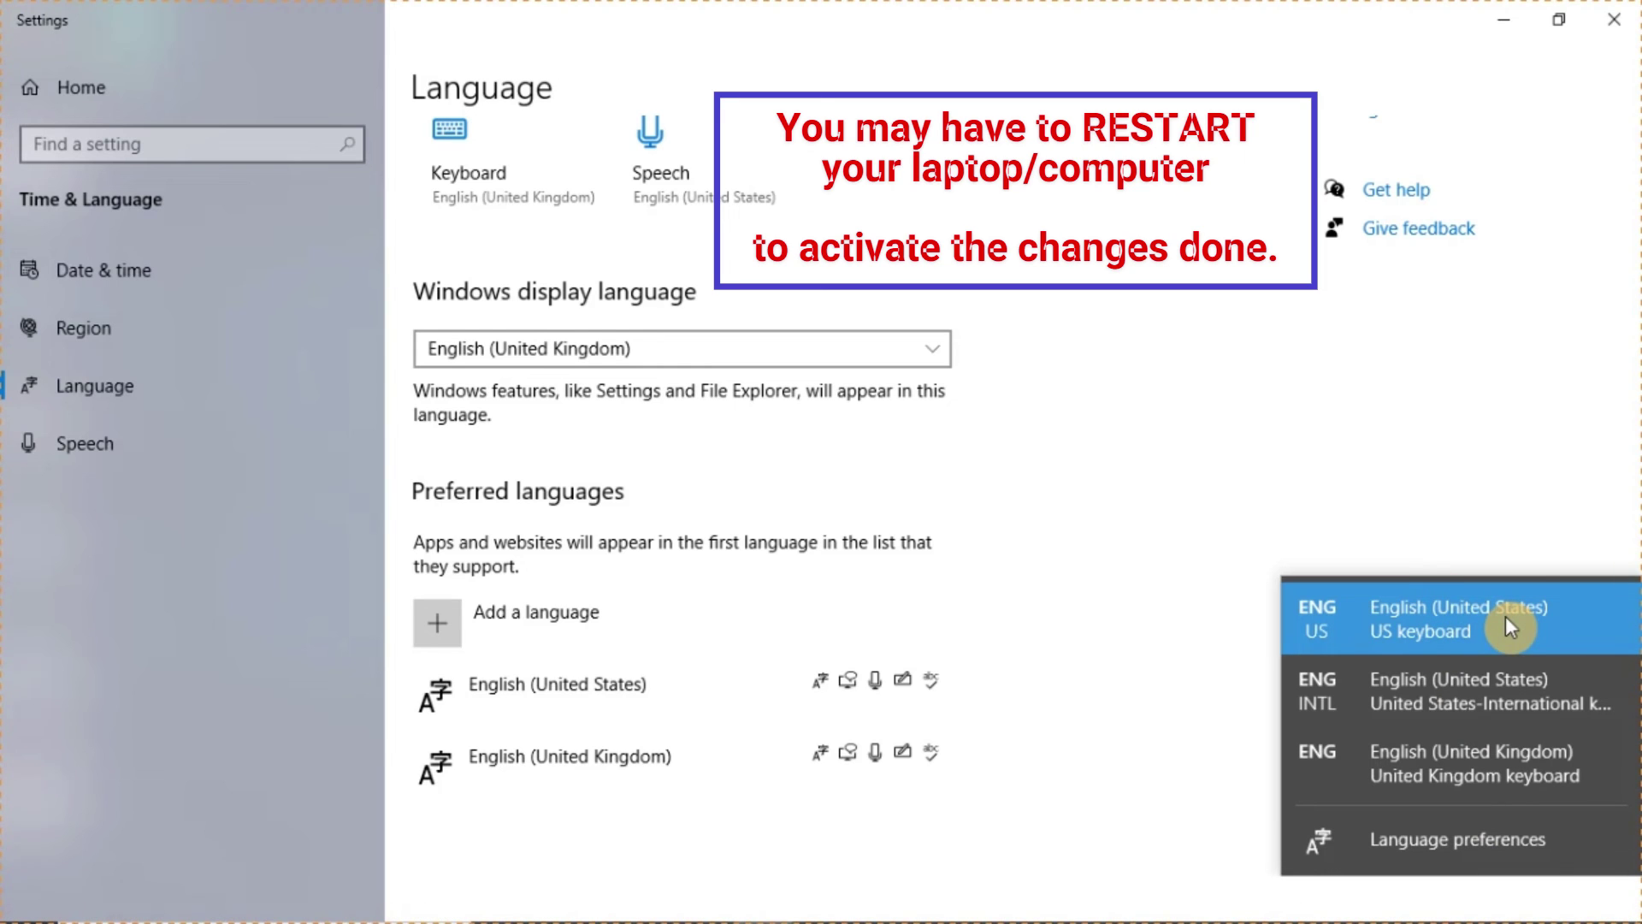
{"action": "left_click", "coordinate": [1497, 30]}
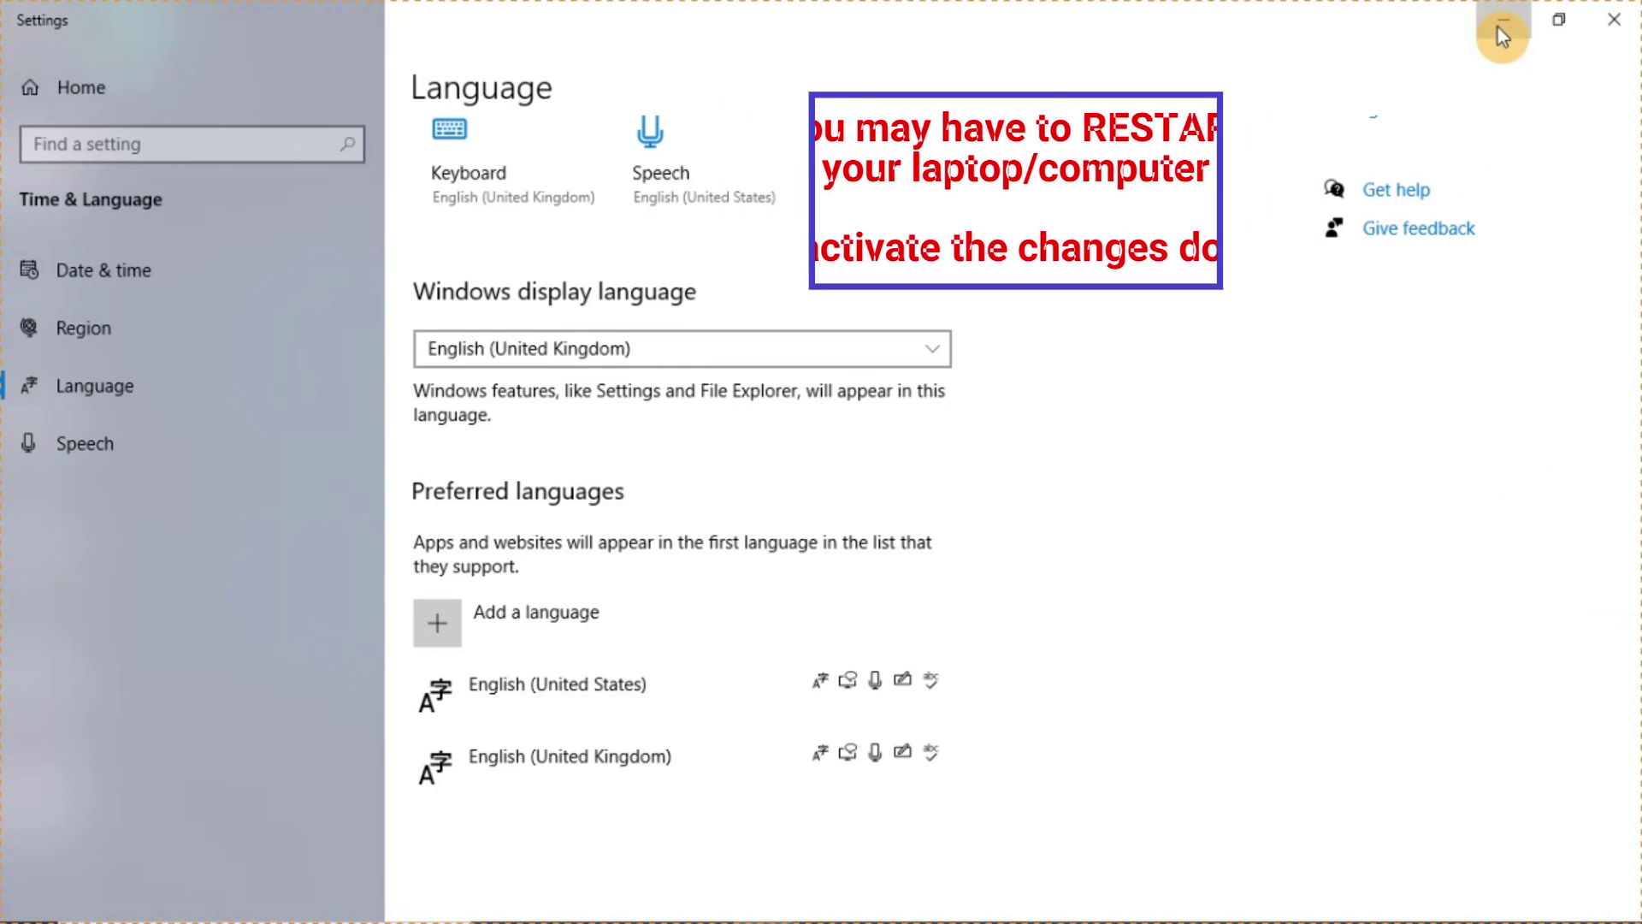
- Return to Word and type a row of @ signs with Shift+2
{"action": "left_click", "coordinate": [1499, 26]}
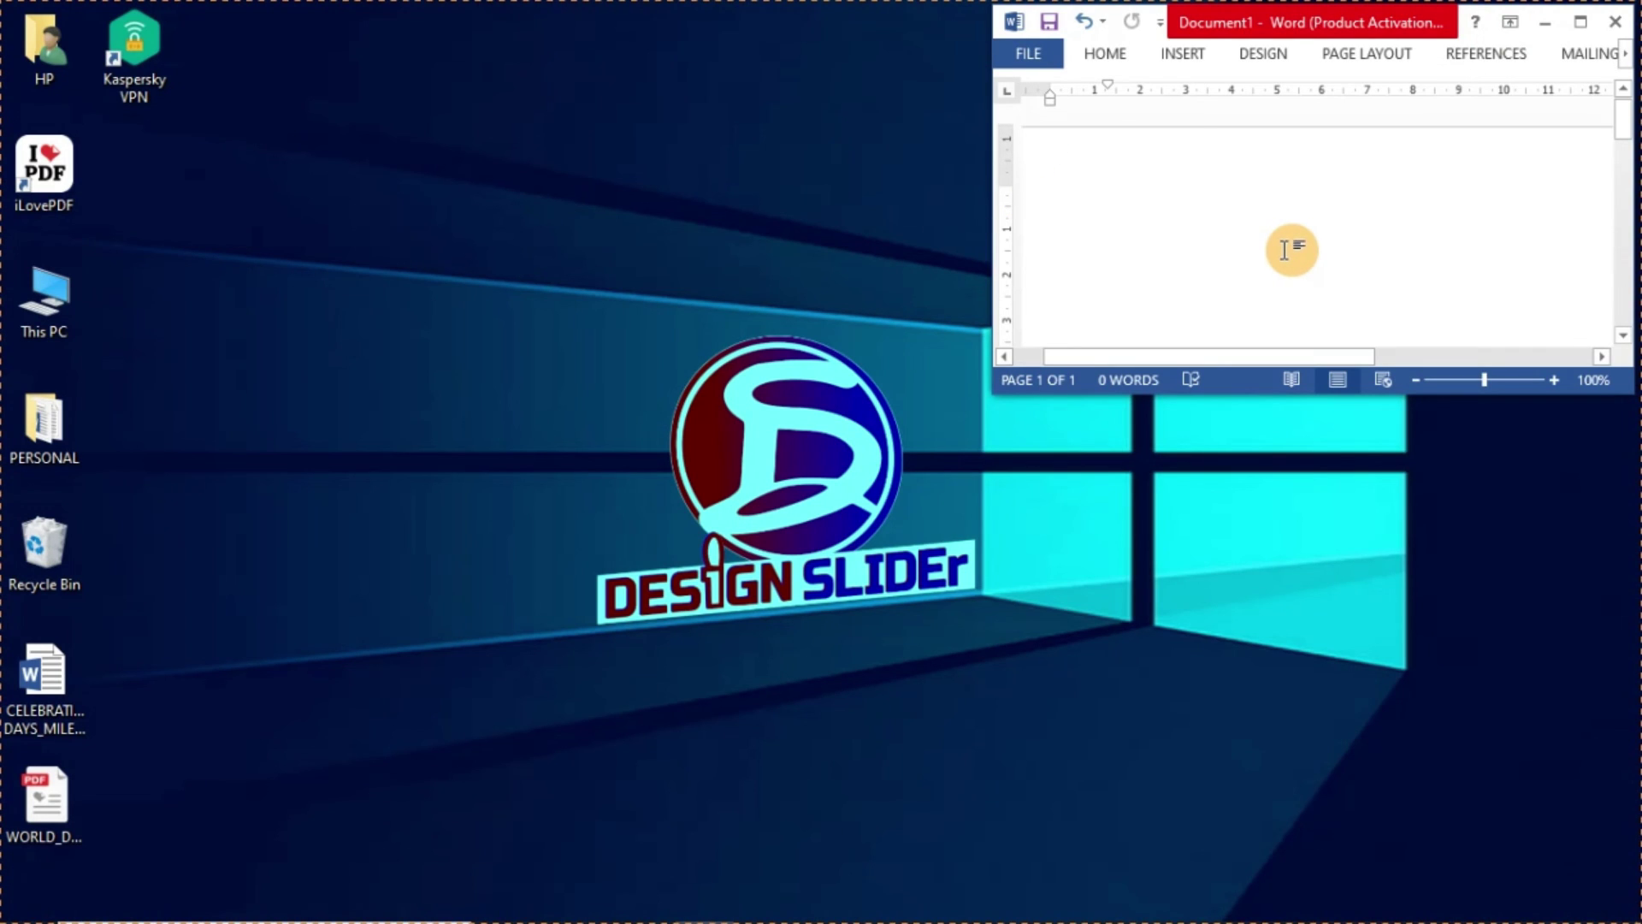
{"action": "type", "text": "@@"}
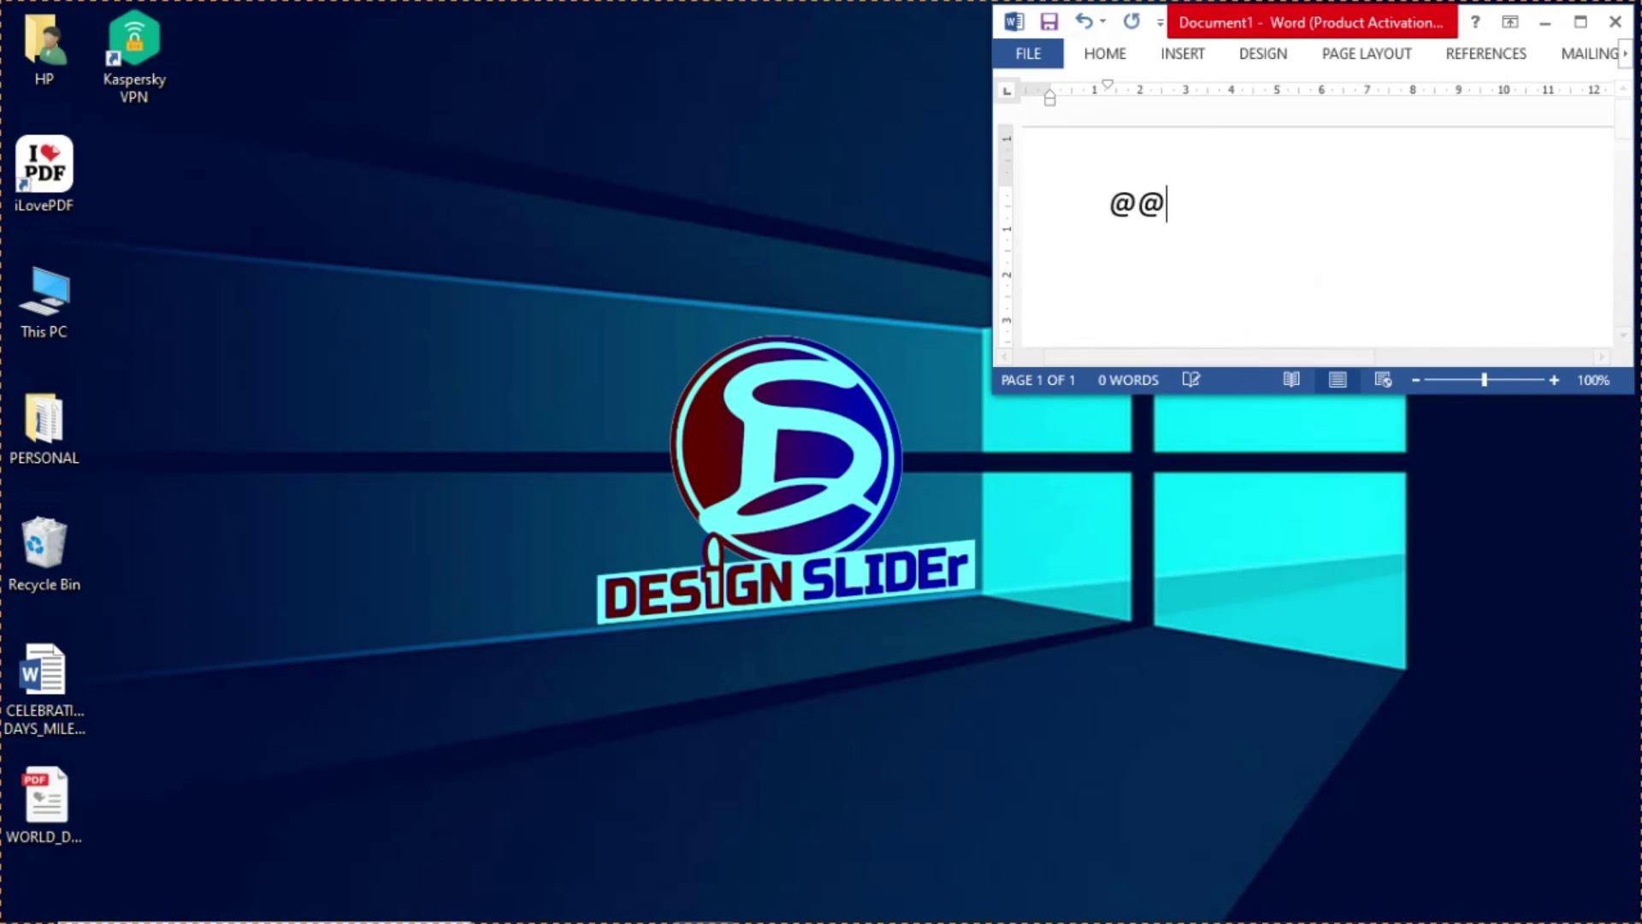
{"action": "type", "text": "@@@@@@@@@@@@@"}
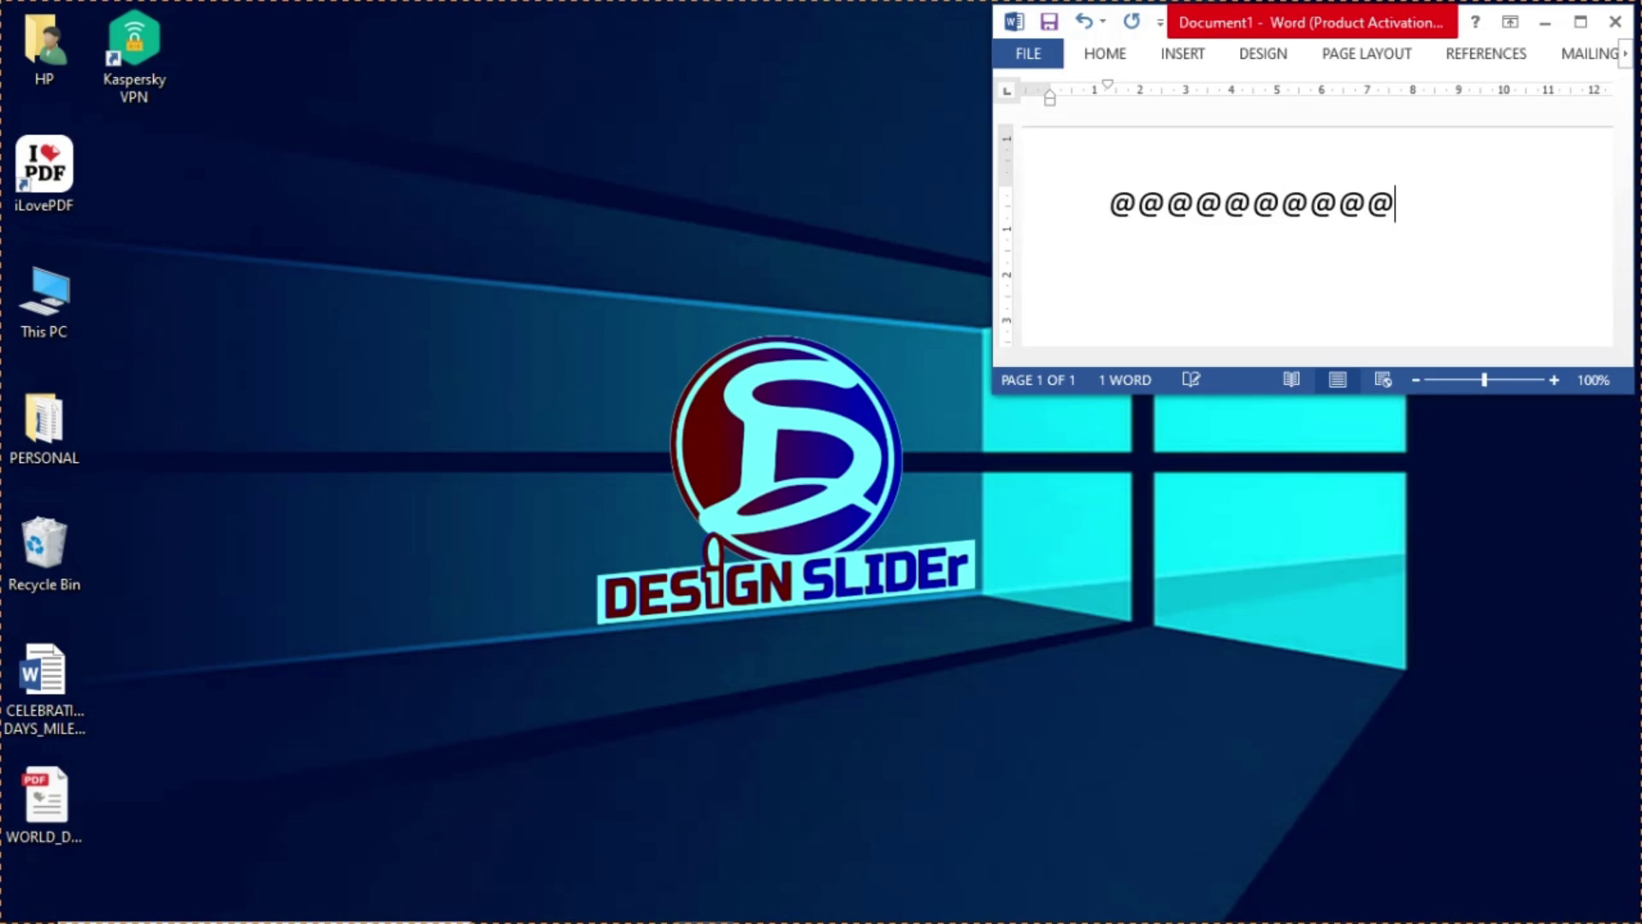